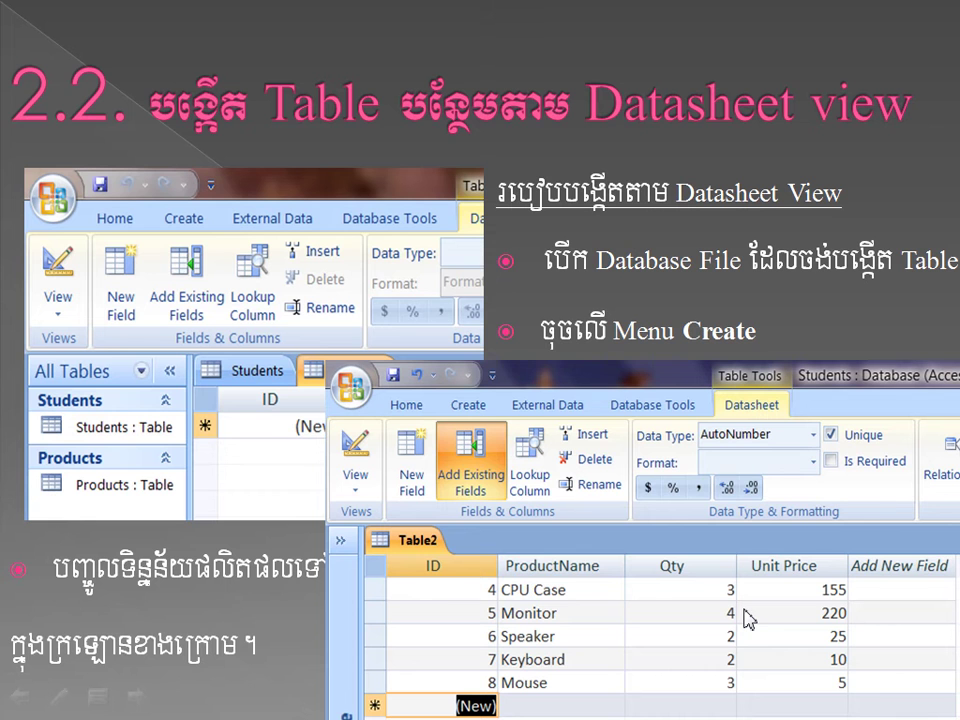
Step: Advance to the Table Templates slide, end the slideshow, and return to Access
click(748, 620)
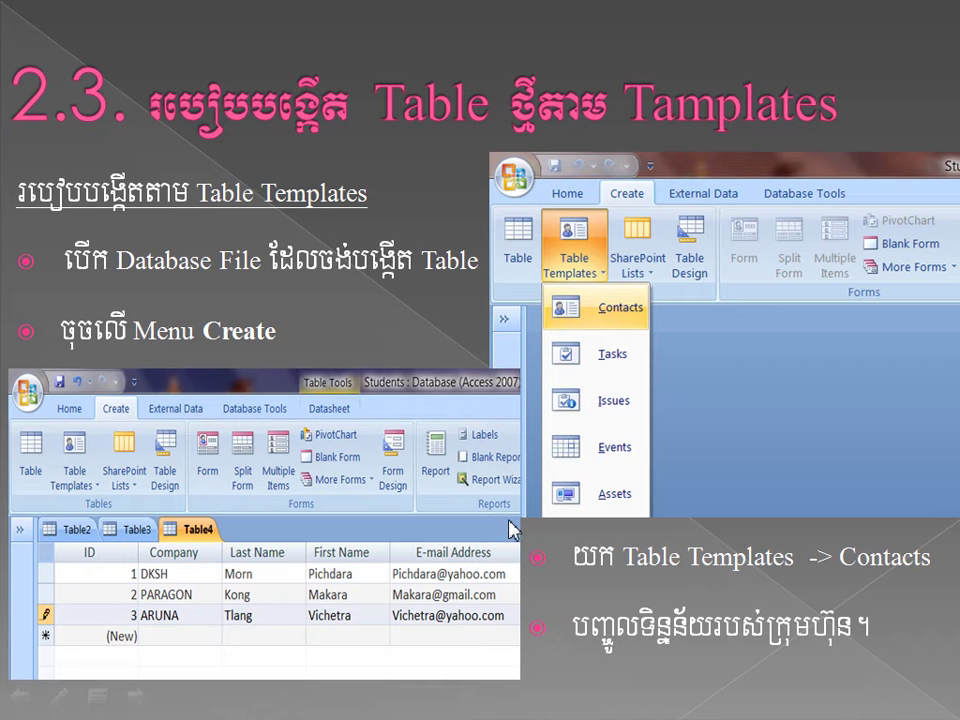
key(Escape)
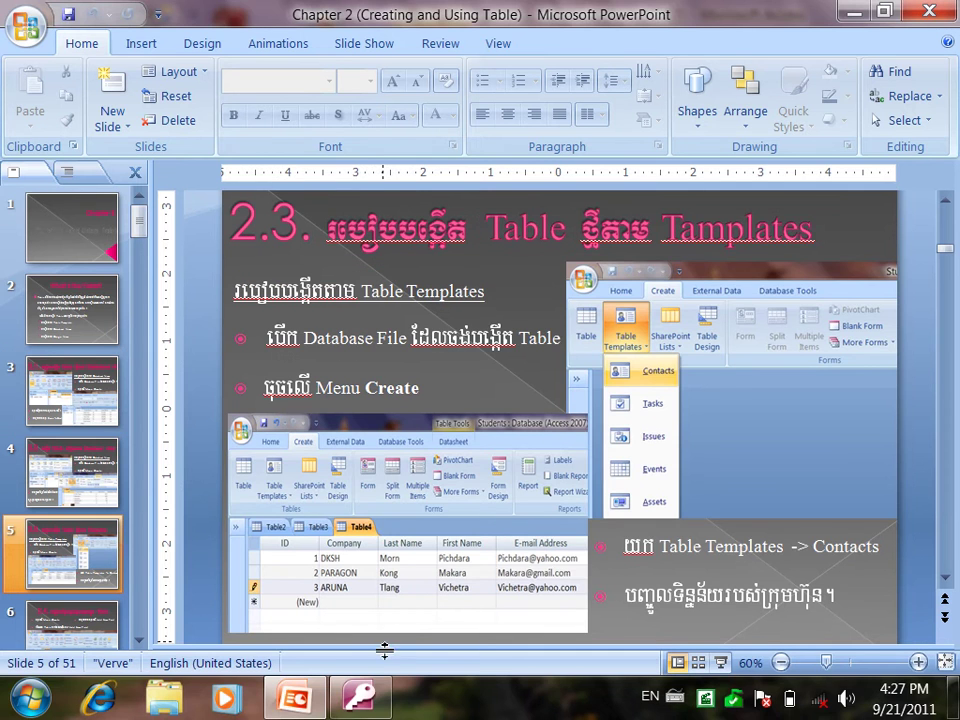
click(360, 700)
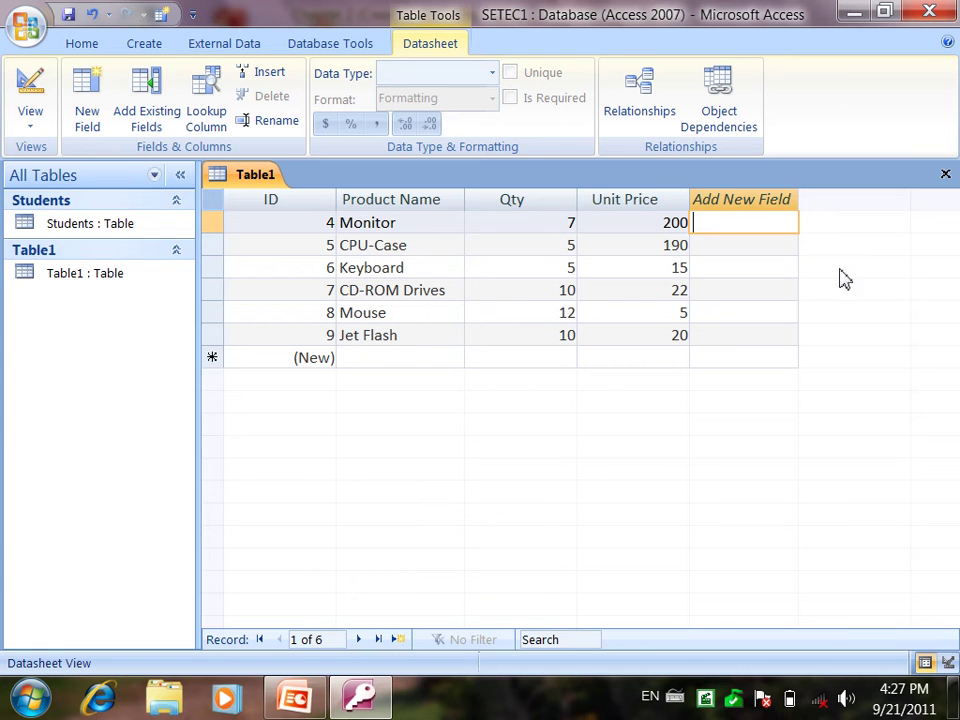
Step: Close the Table1 product datasheet and save it under the name Products
click(945, 176)
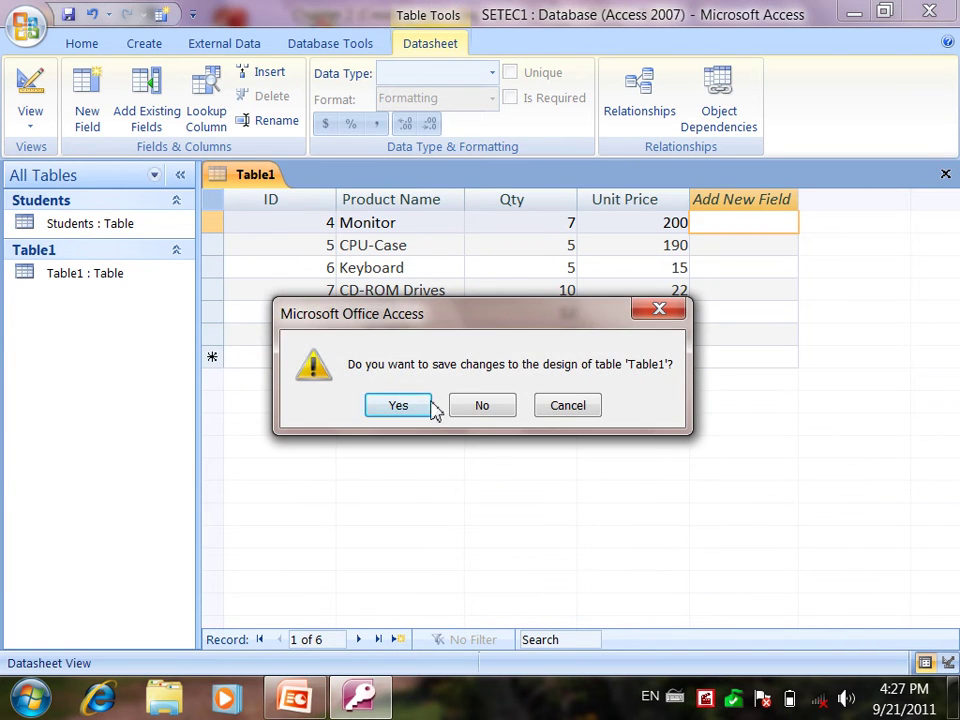
click(413, 407)
text(Pr)
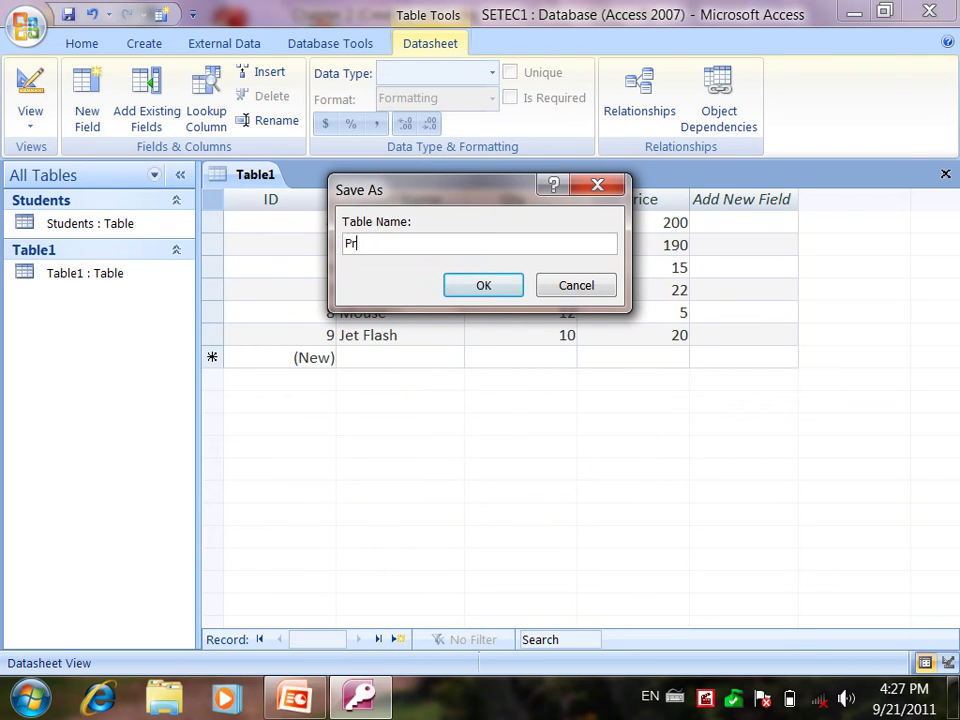
text(oducts)
key(Return)
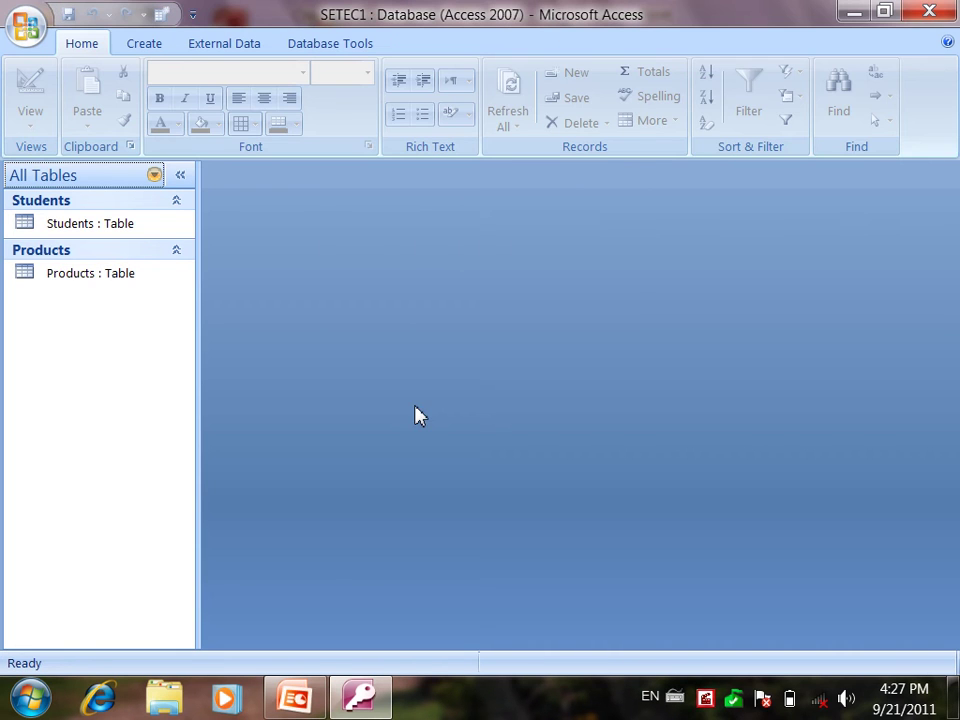
click(146, 50)
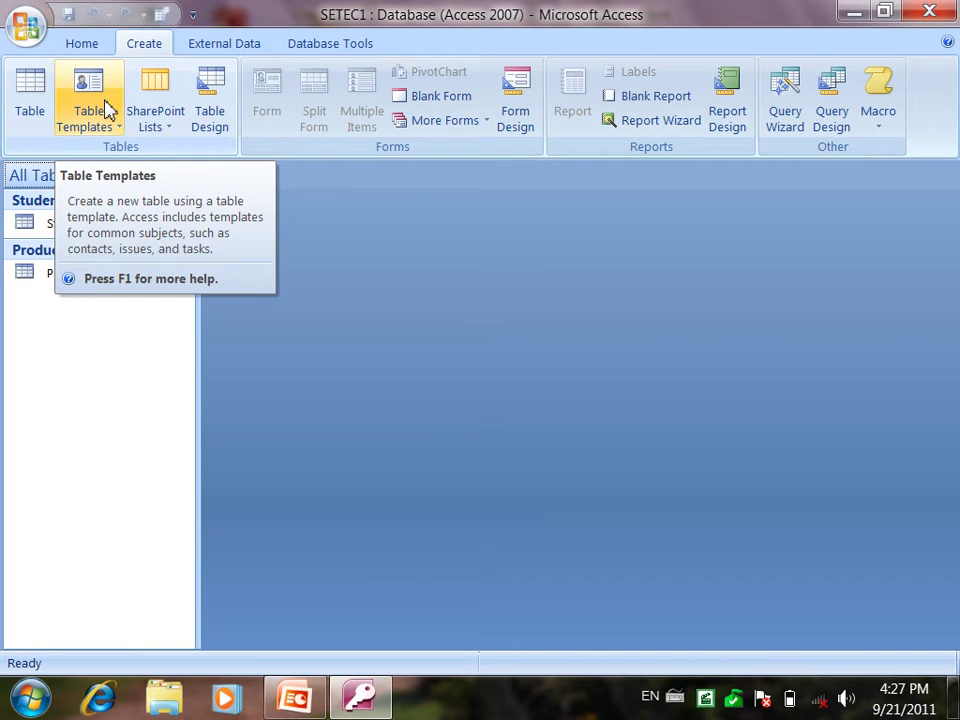
Step: Create a new table from the Contacts template and inspect its Company and name fields
click(107, 106)
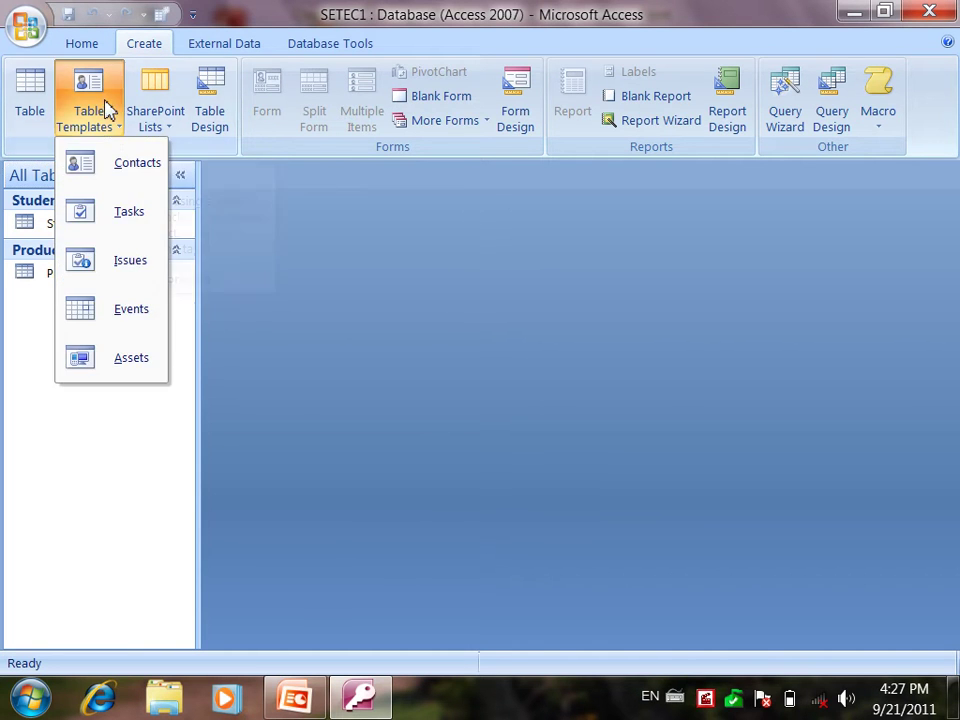
click(115, 170)
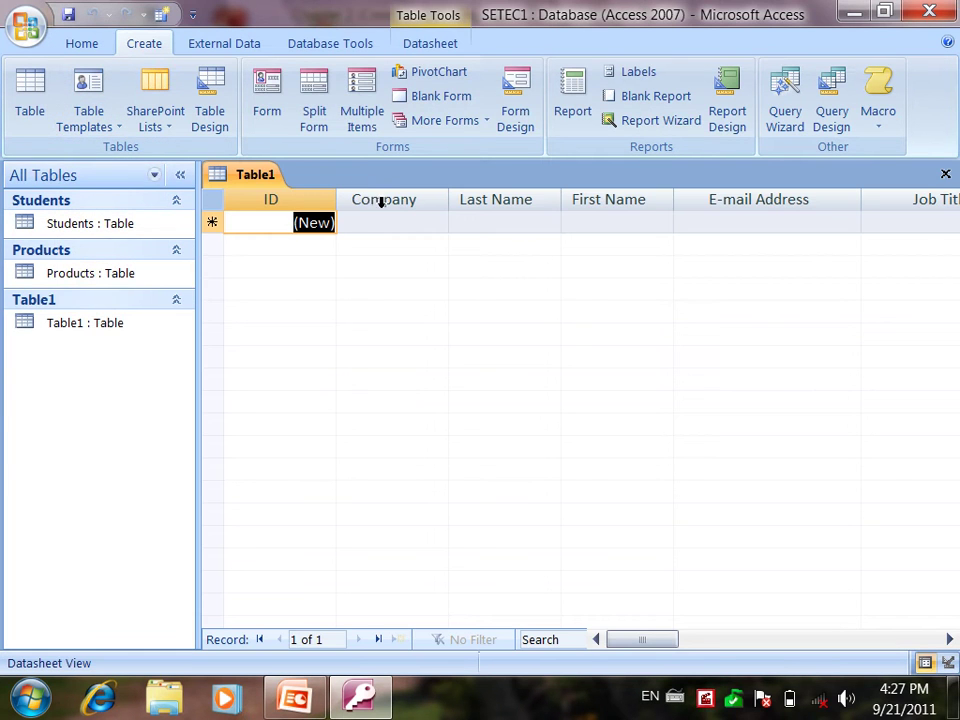
click(381, 214)
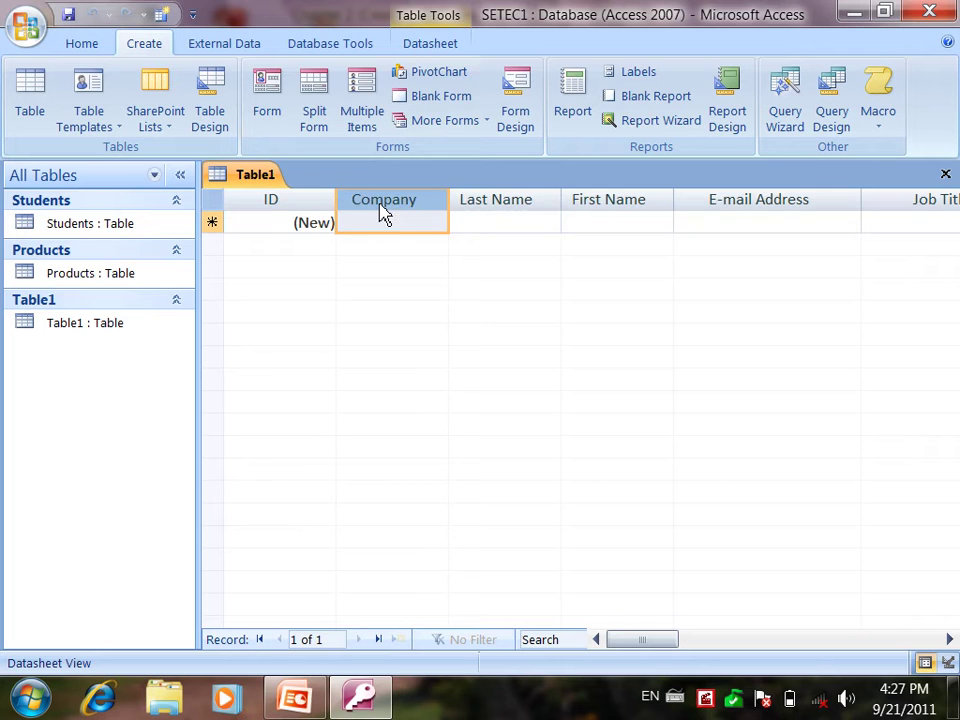
click(474, 212)
click(606, 199)
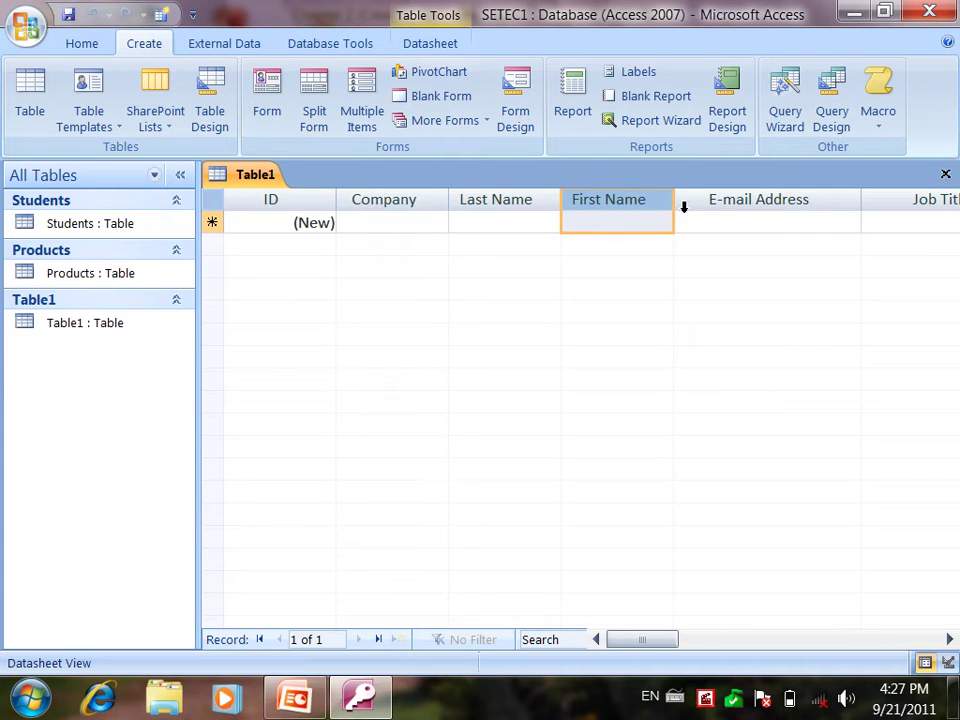
Step: Step through the remaining contact fields and back to the start of the record
key(Tab)
key(Tab)
key(Tab)
key(Tab)
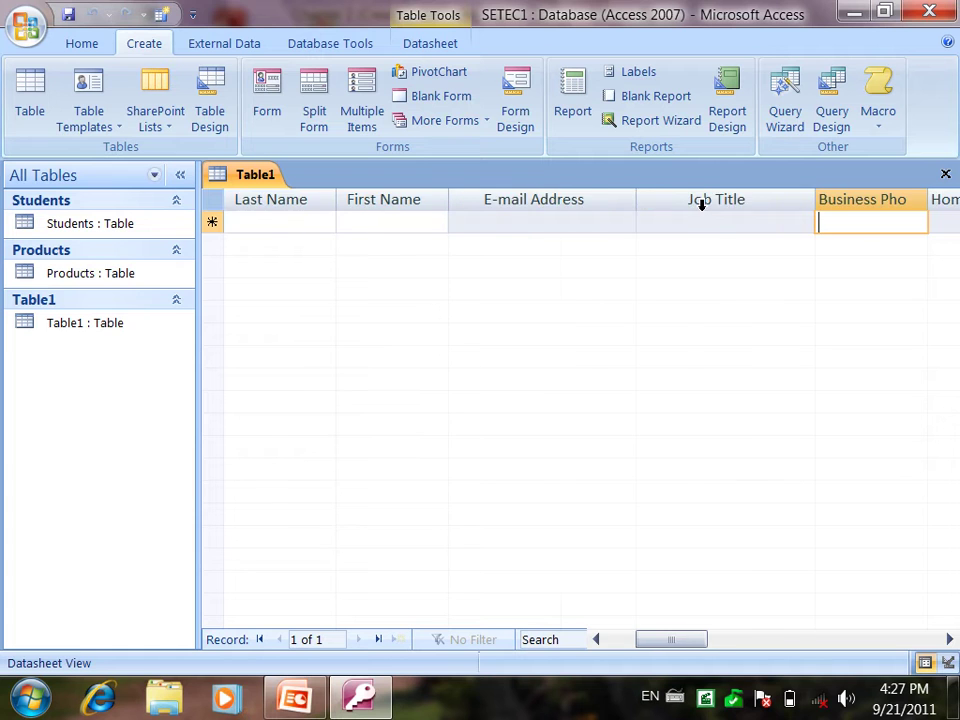
key(Tab)
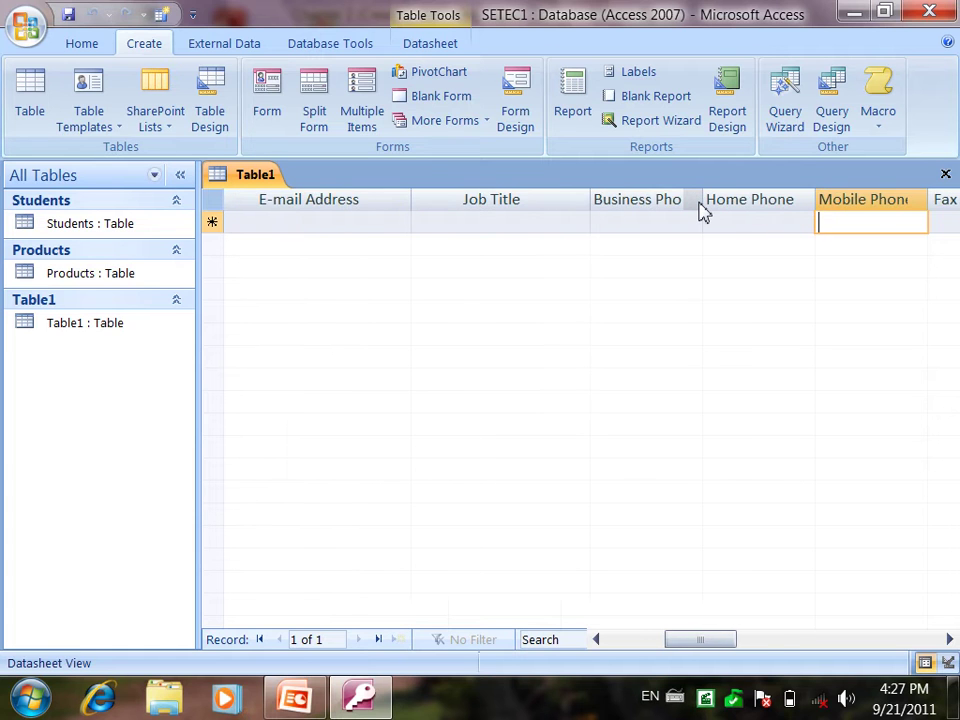
key(Tab)
key(Tab)
key(Tab)
key(Tab)
key(Tab)
key(Tab)
key(Tab)
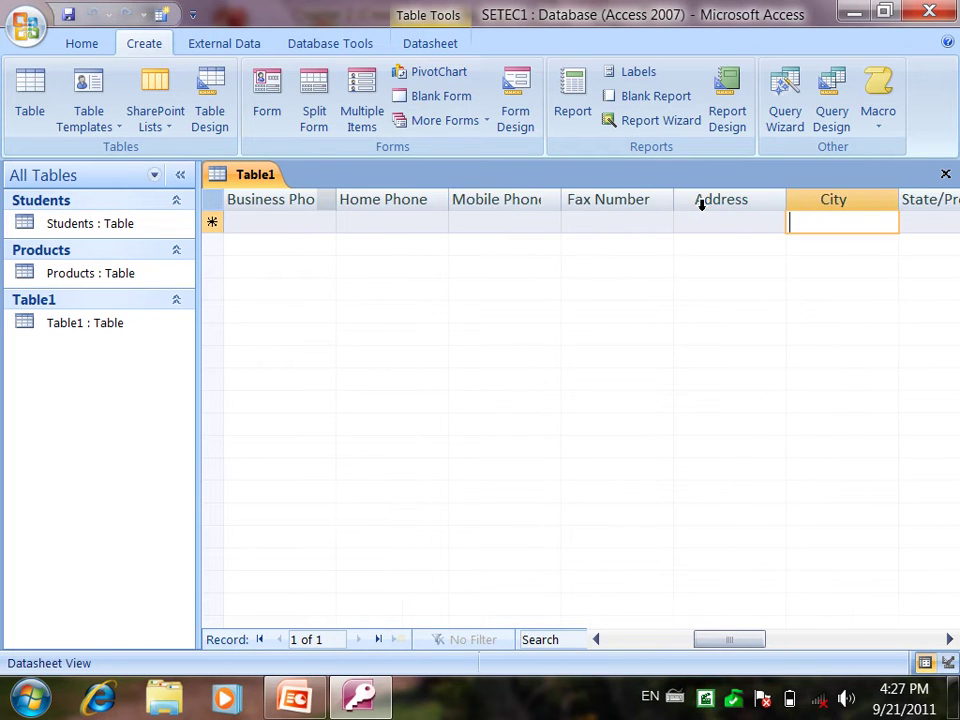
key(Tab)
key(Tab)
key(Tab)
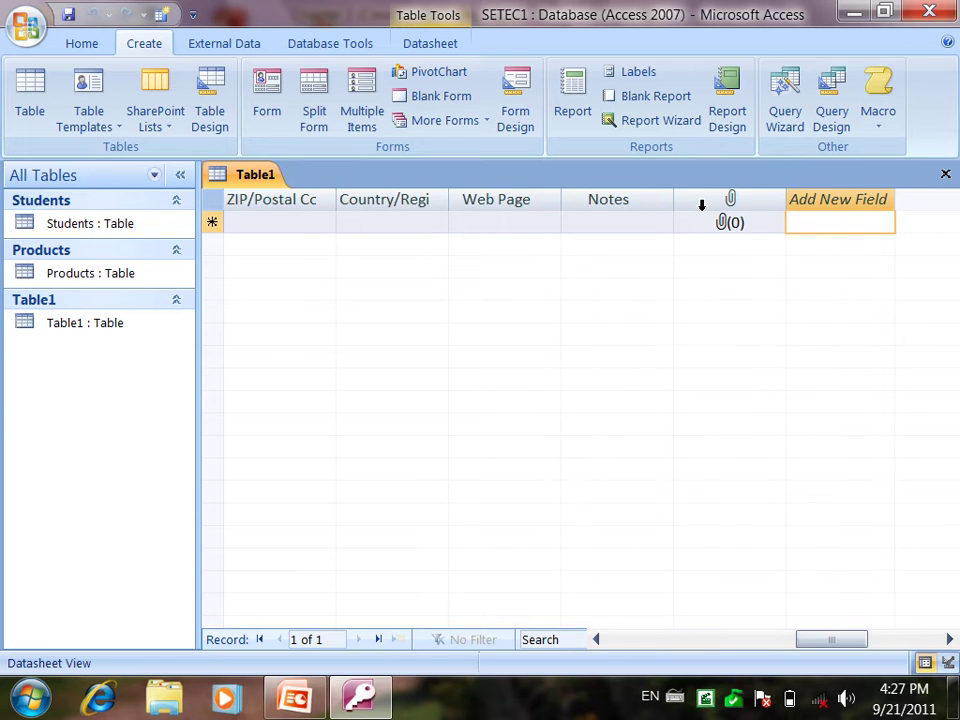
key(Tab)
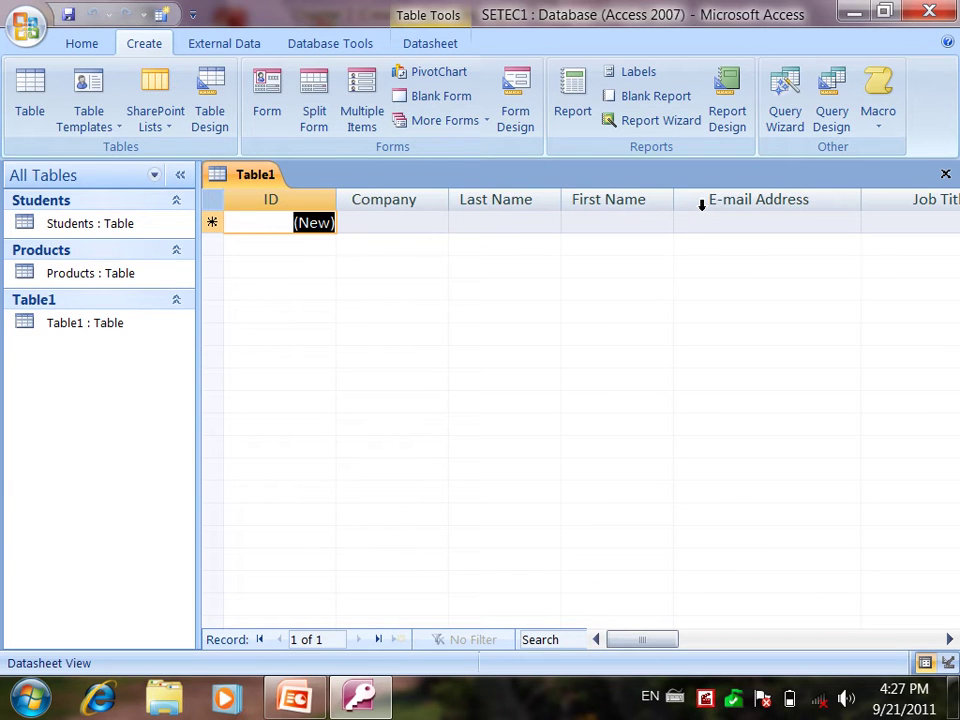
key(Tab)
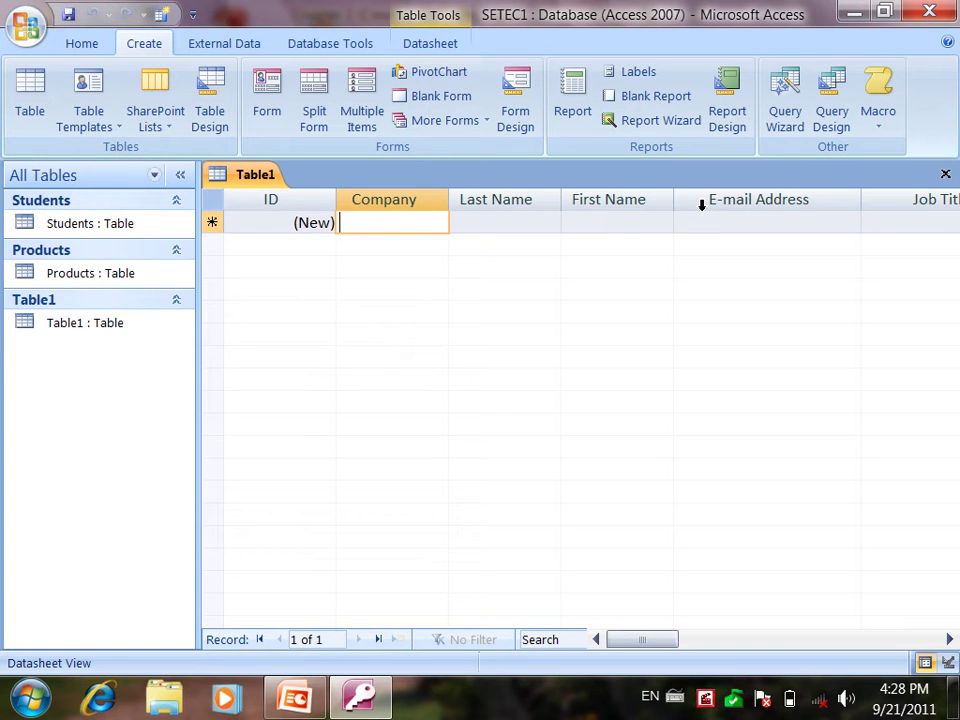
Step: Enter company KFC in the first row with the contact's last name, first name and e-mail
text(KFC)
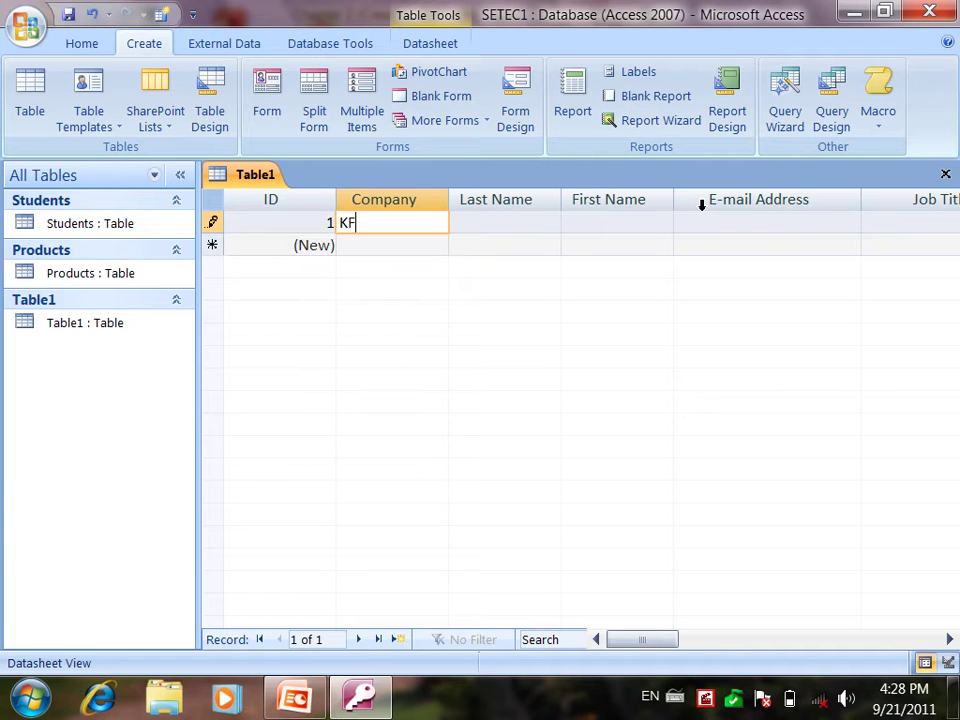
key(Tab)
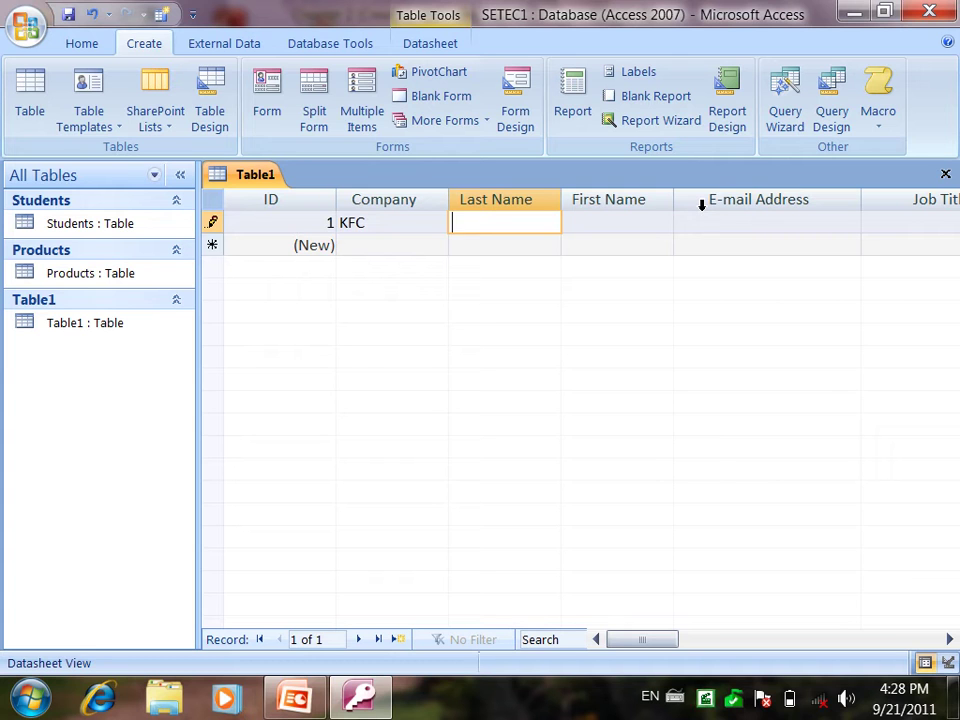
key(Tab)
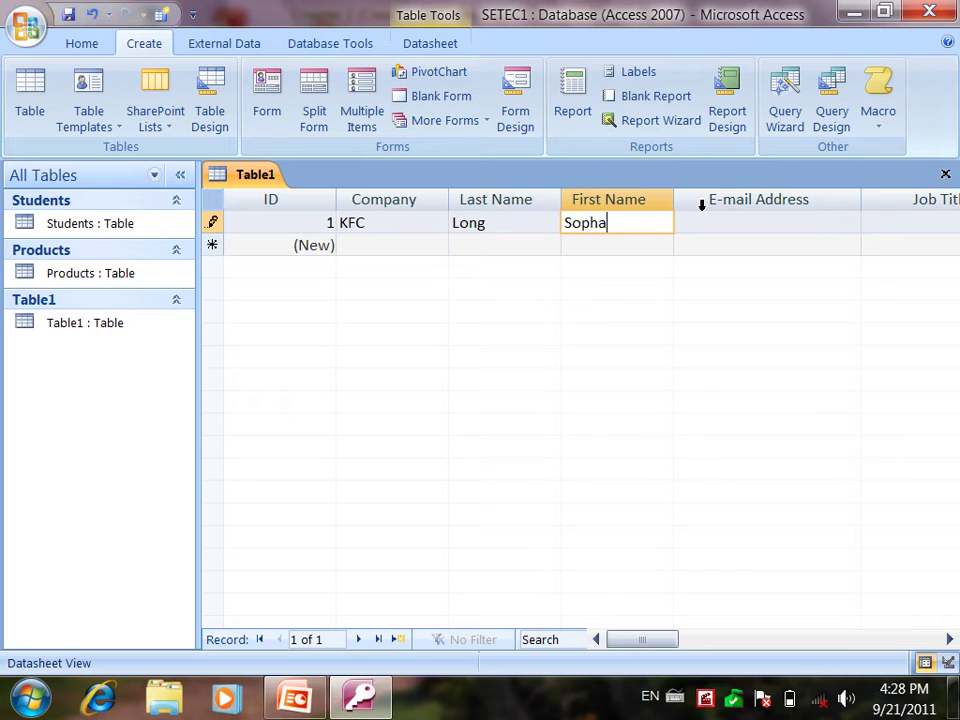
key(Tab)
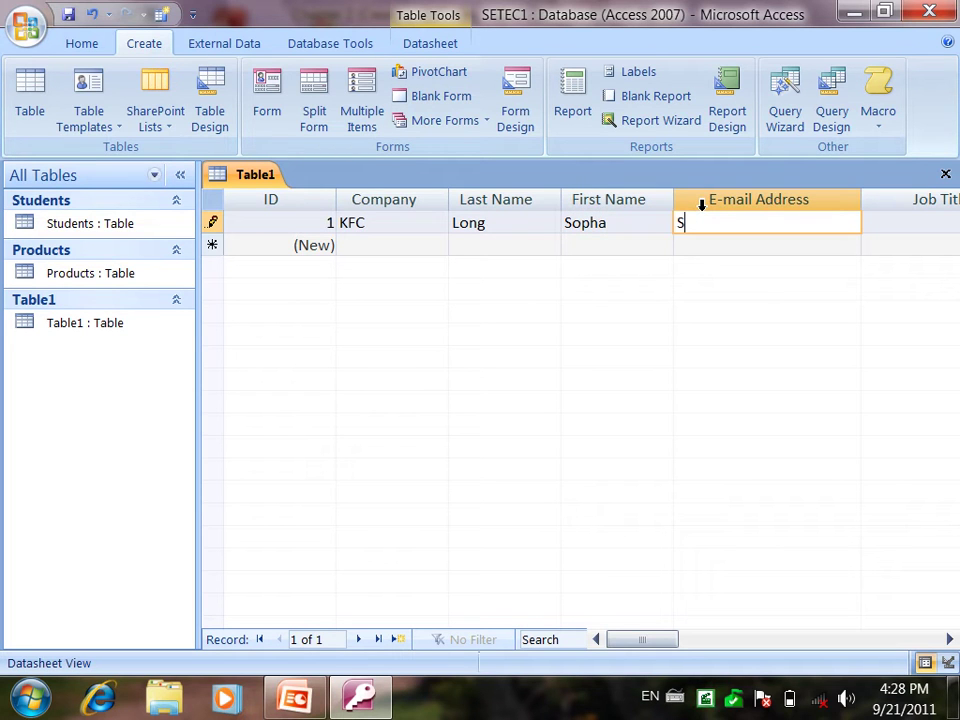
text(co)
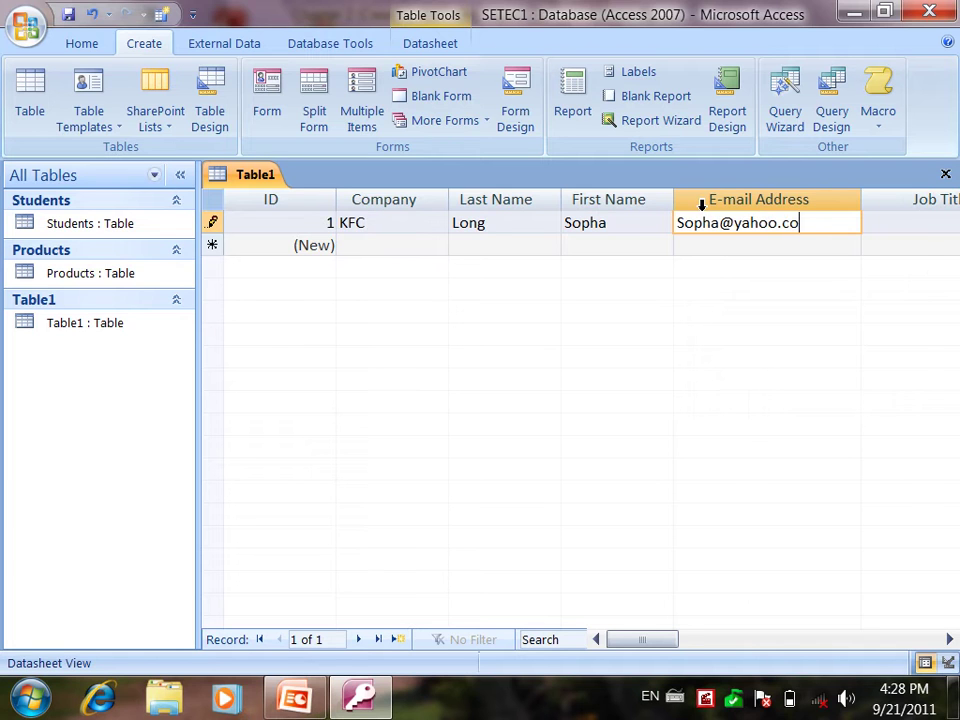
text(m)
key(Tab)
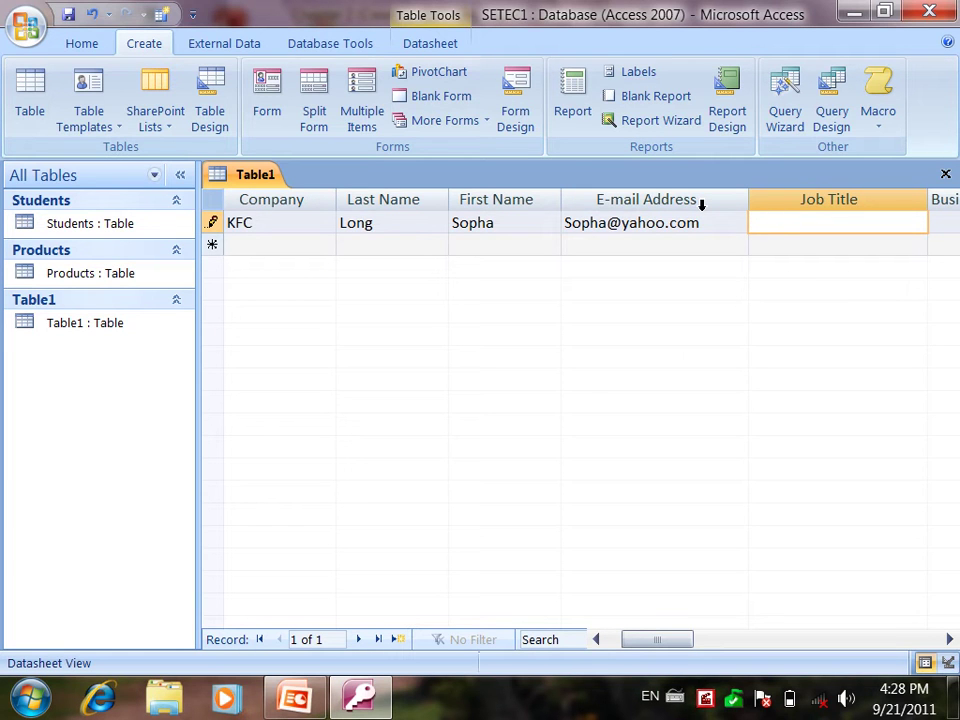
Step: Set the job title to Branch Manager and fill in the contact's business phone number
text(V)
key(BackSpace)
text(Bra)
key(BackSpace)
text(ranch Manager)
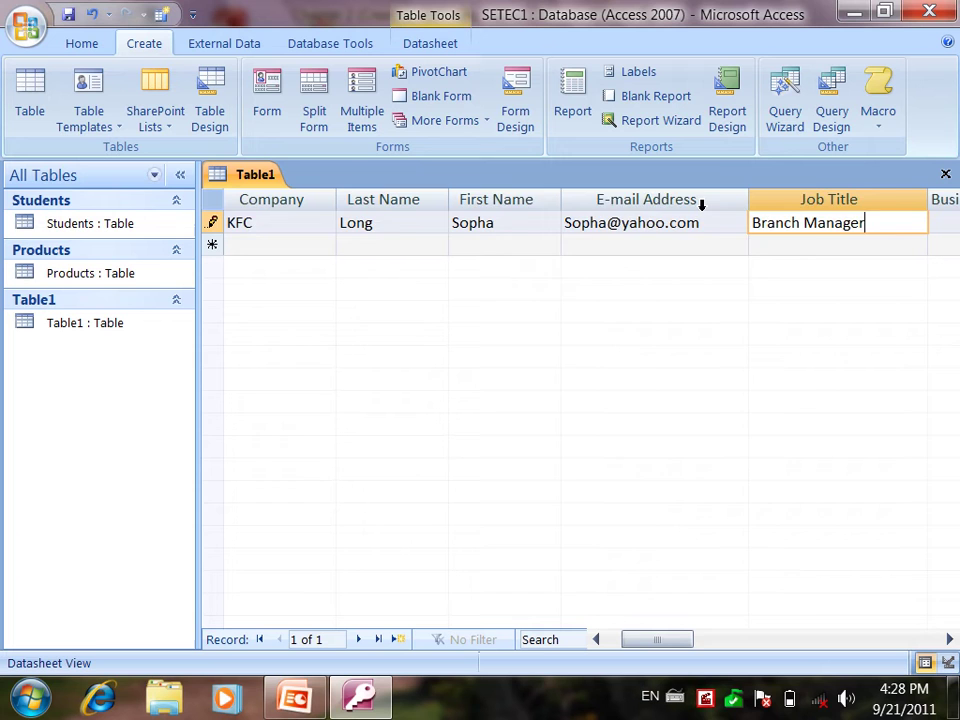
key(Tab)
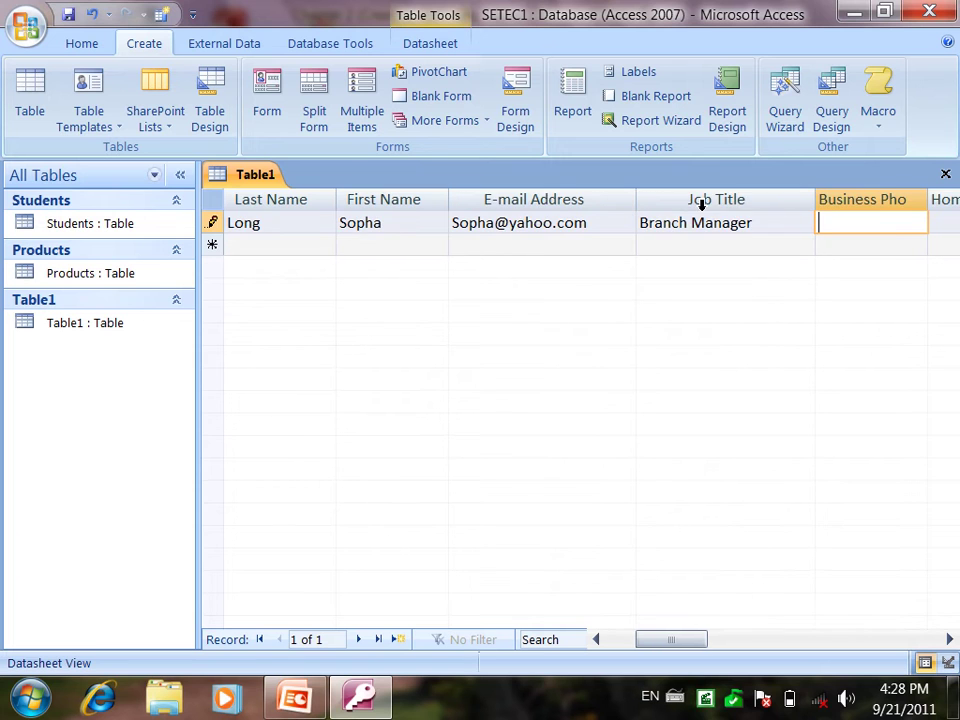
key(Tab)
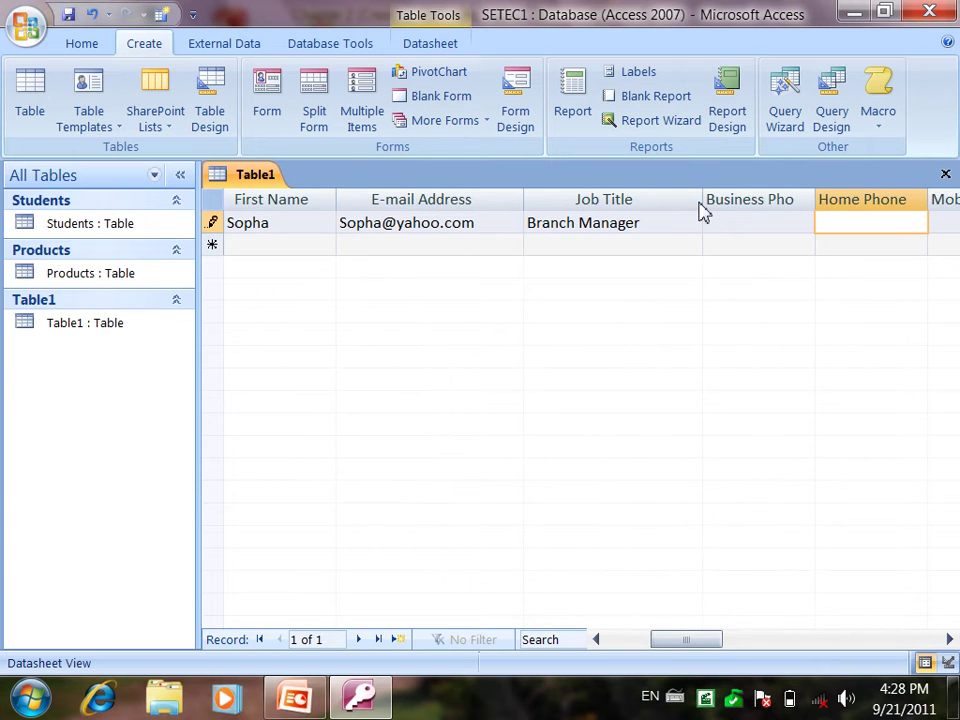
key(shift+Tab)
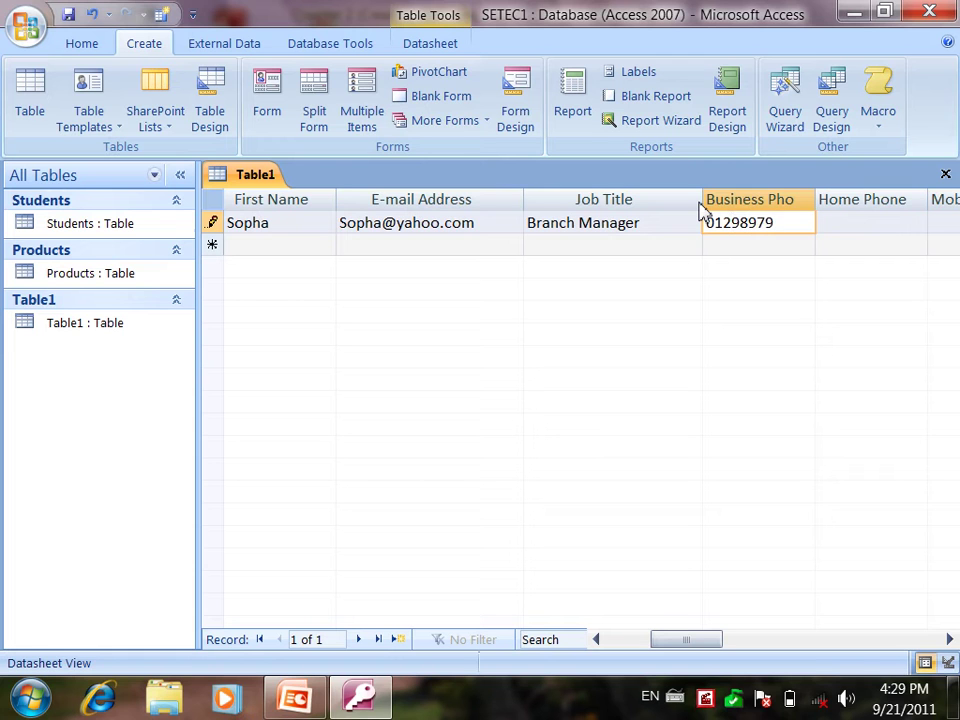
key(Tab)
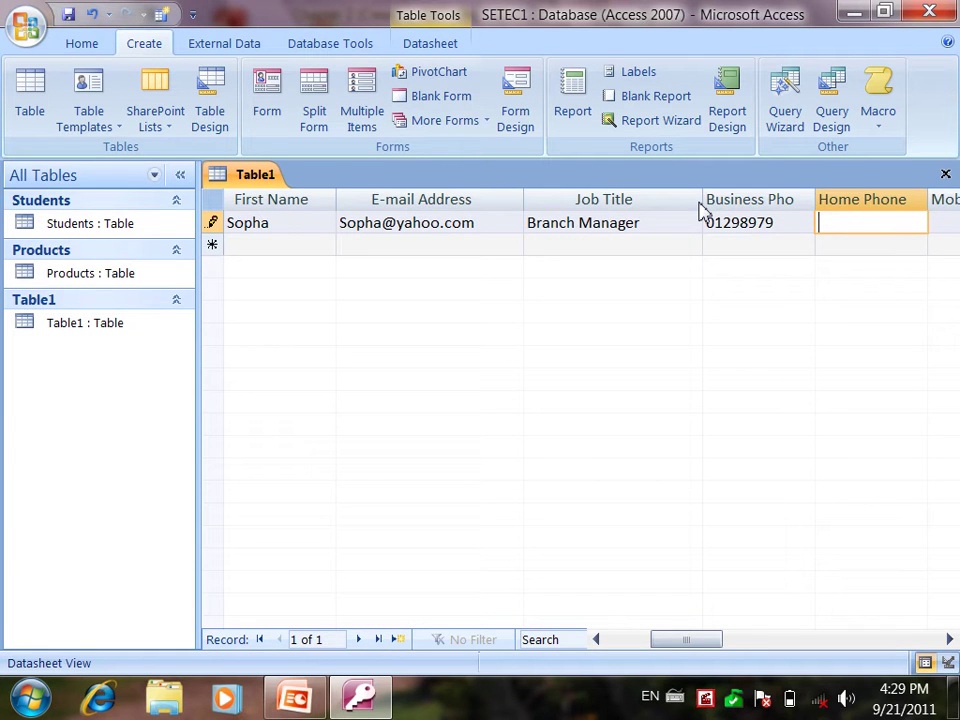
key(Tab)
key(Tab)
key(Tab)
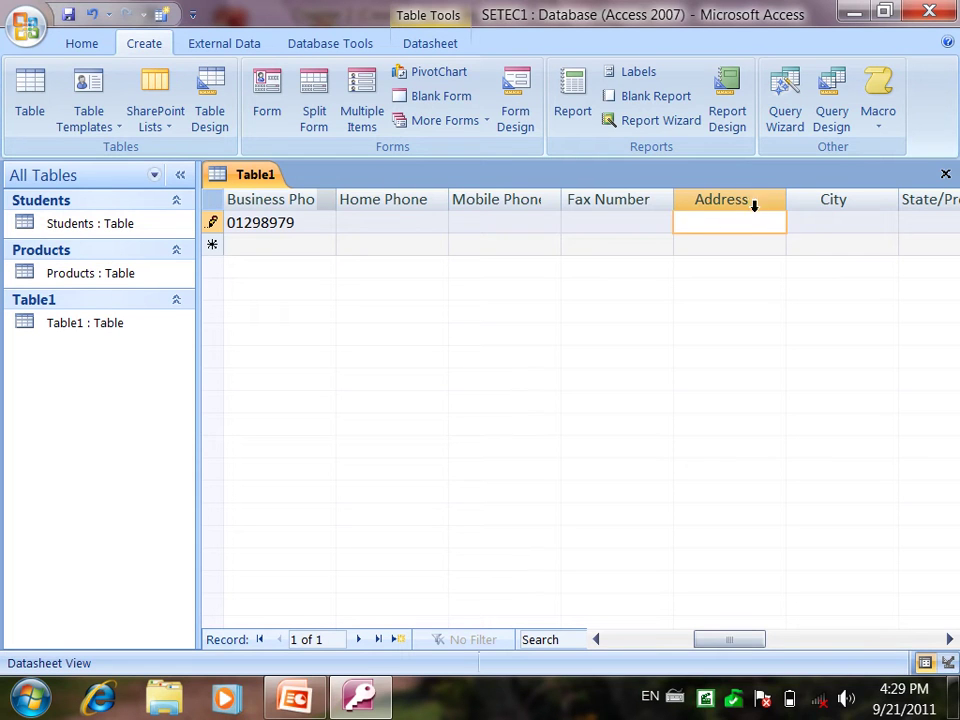
Step: Enter Phnom Penh as the city, then move to the blank new-record row
click(802, 222)
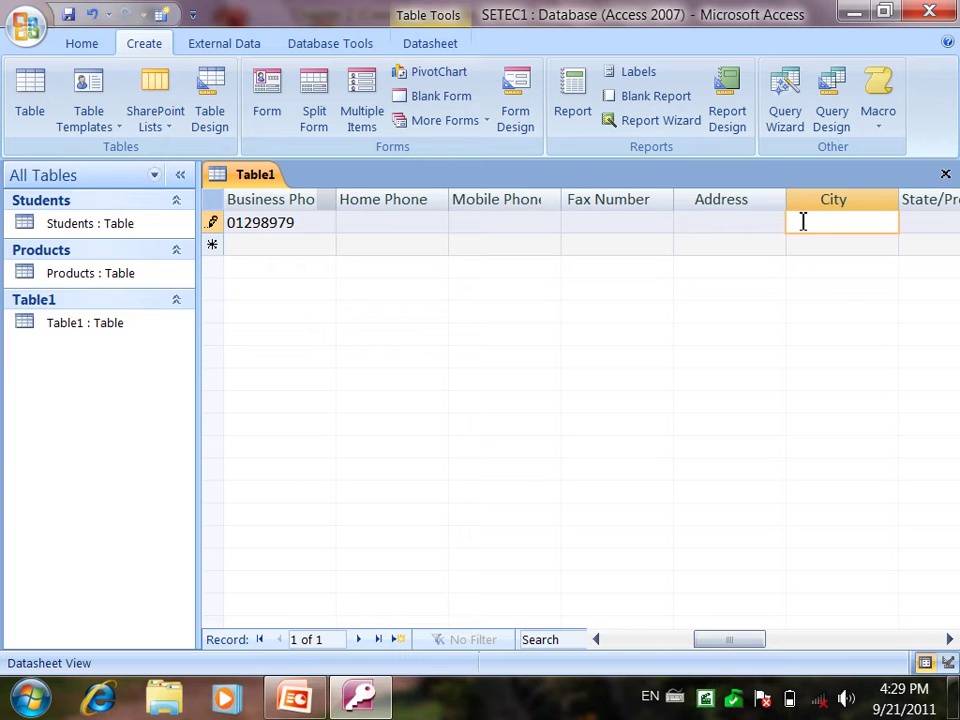
text(Phnom)
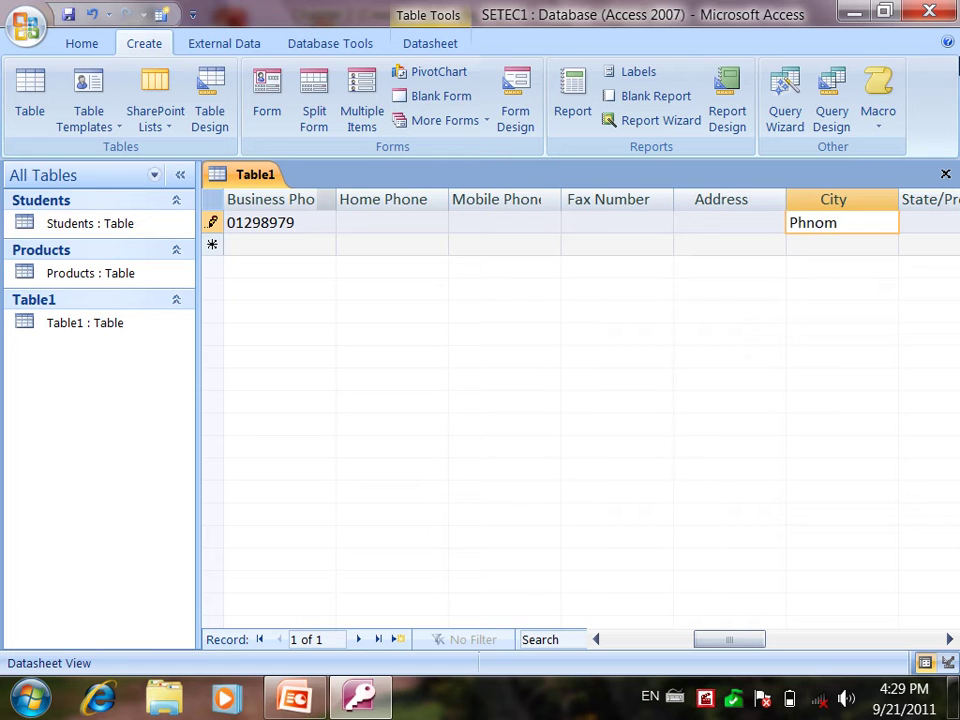
text( Penh)
key(Tab)
key(Tab)
key(Tab)
key(Tab)
key(Tab)
key(Tab)
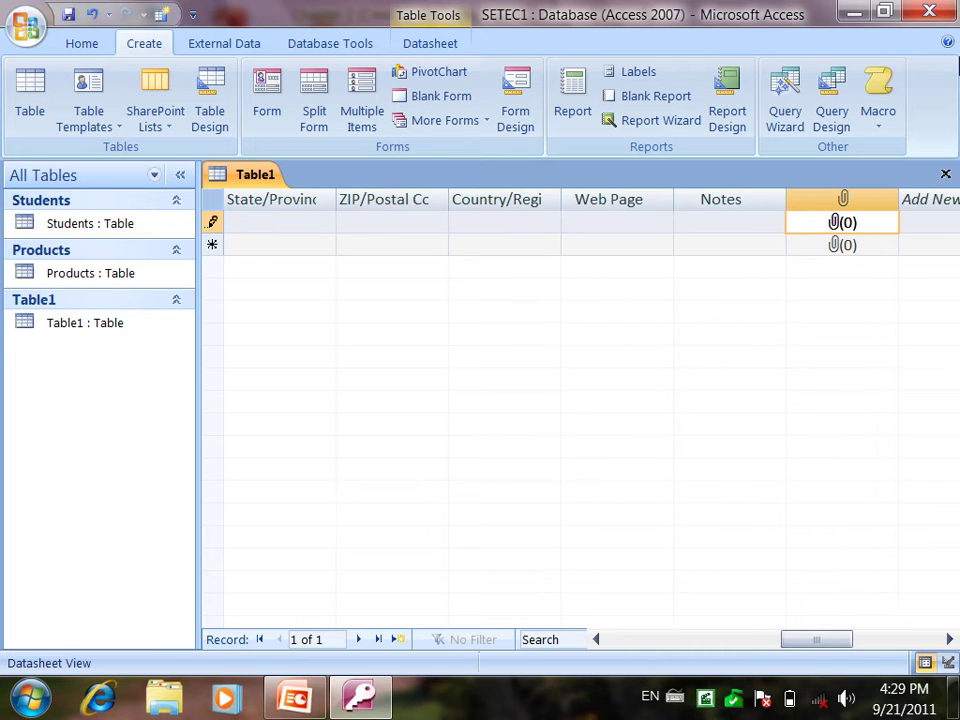
key(shift+Tab)
key(shift+Tab)
key(shift+Tab)
key(shift+Tab)
key(shift+Tab)
key(shift+Tab)
key(shift+Tab)
key(shift+Tab)
key(shift+Tab)
key(shift+Tab)
key(shift+Tab)
key(shift+Tab)
key(shift+Tab)
key(shift+Tab)
key(shift+Tab)
key(shift+Tab)
key(shift+Tab)
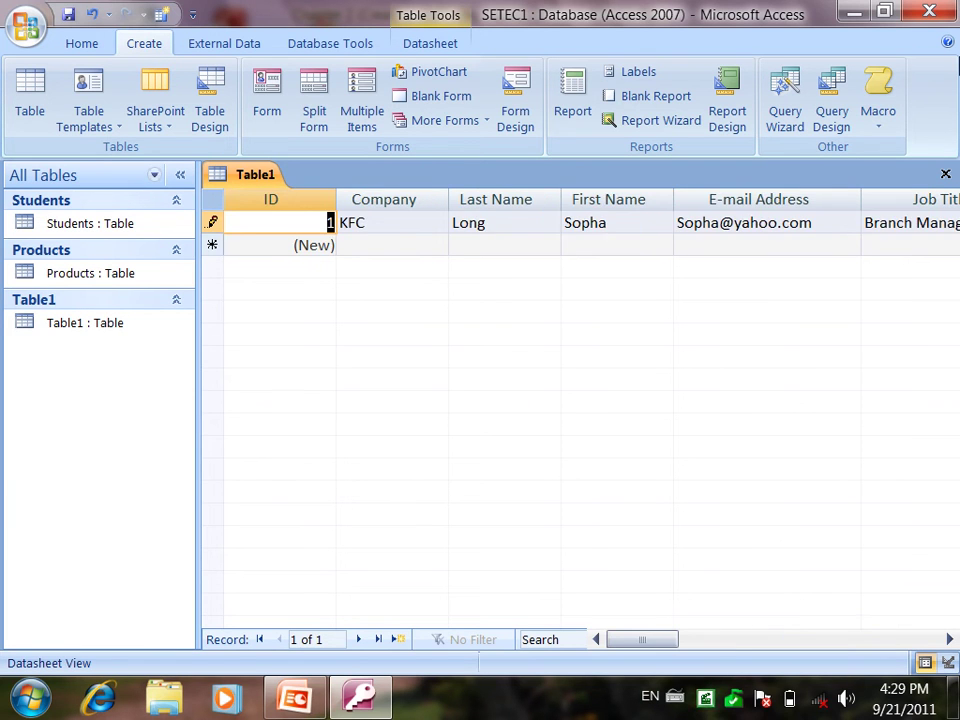
click(314, 245)
Step: Start the second record with company CINTRY plus the contact's last name, first name and e-mail
click(393, 245)
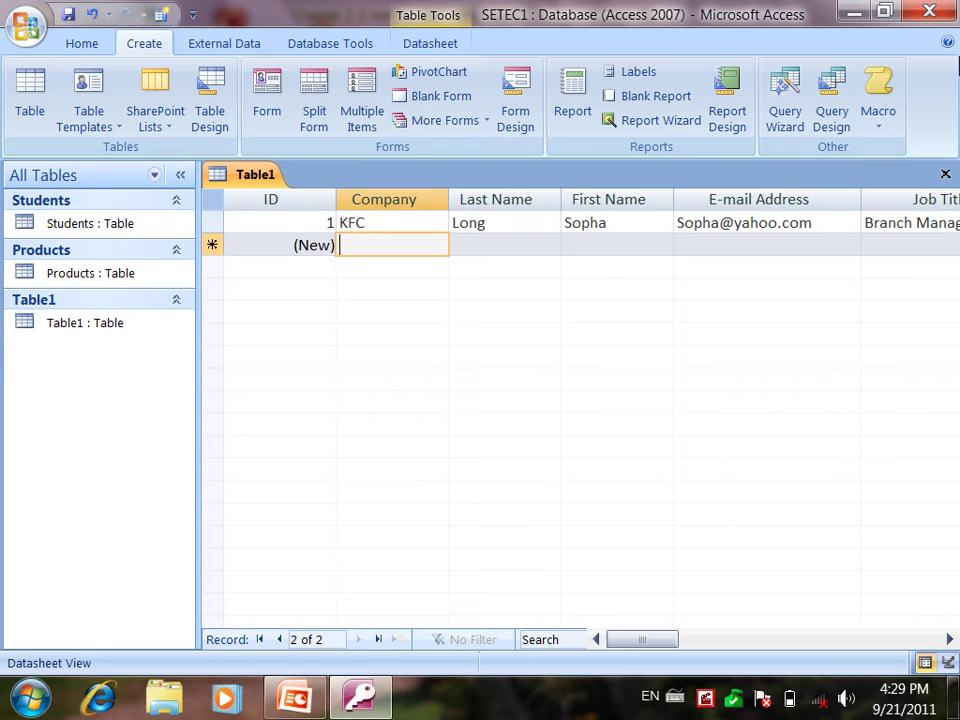
text(C)
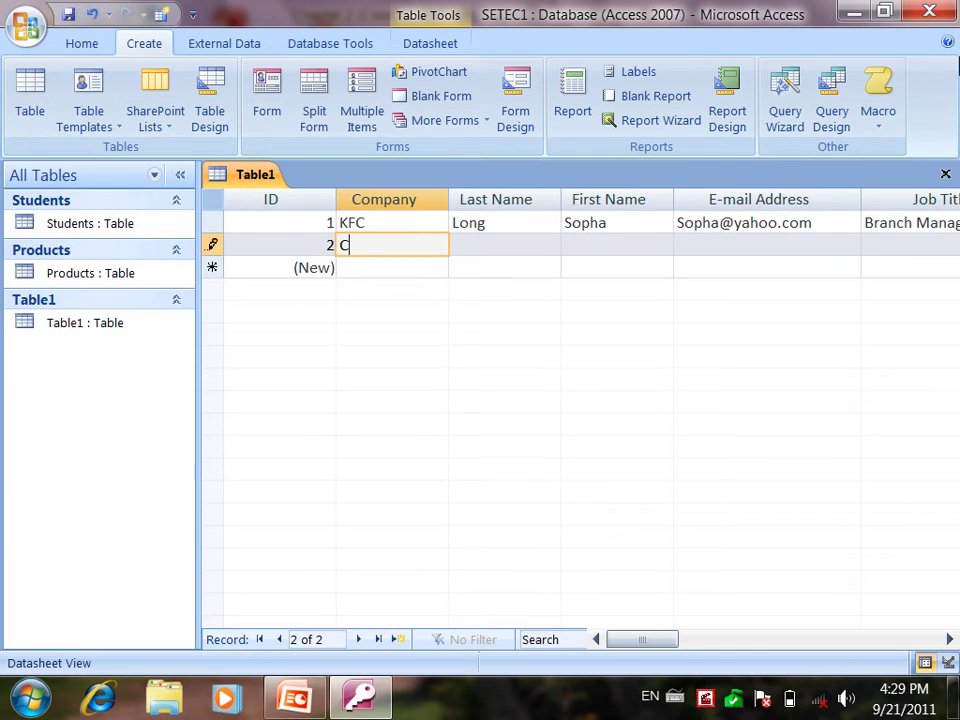
text(INTRY)
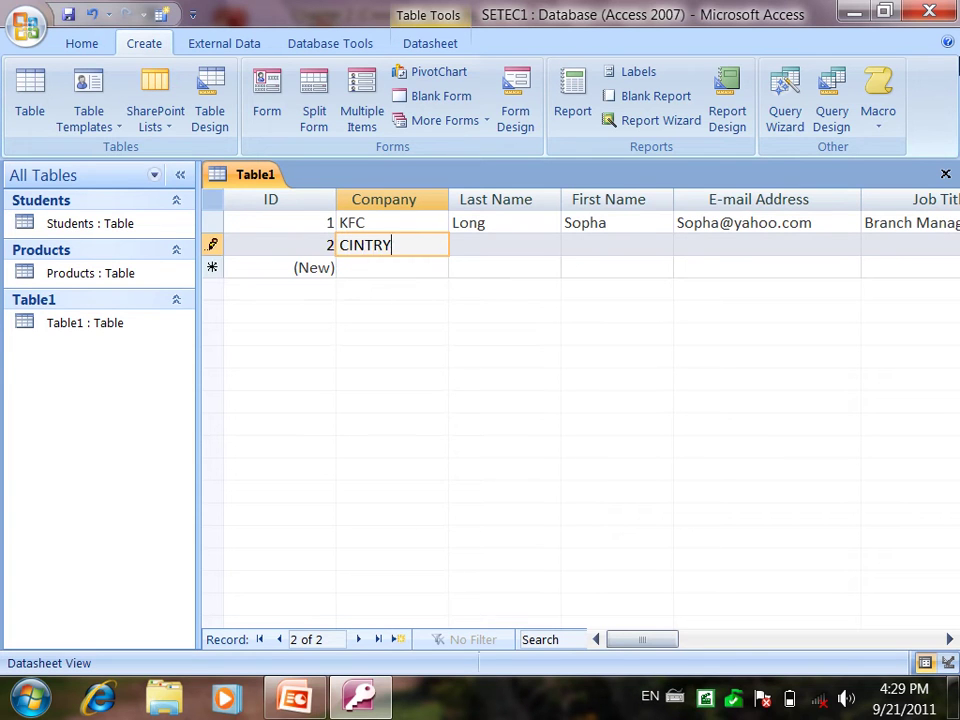
key(Tab)
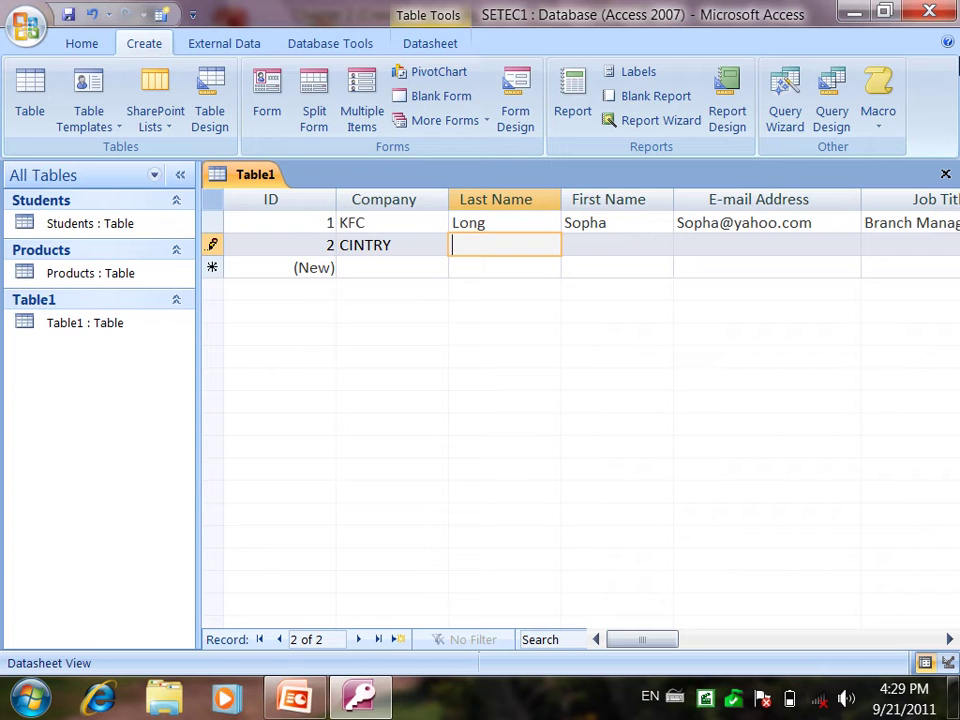
key(Tab)
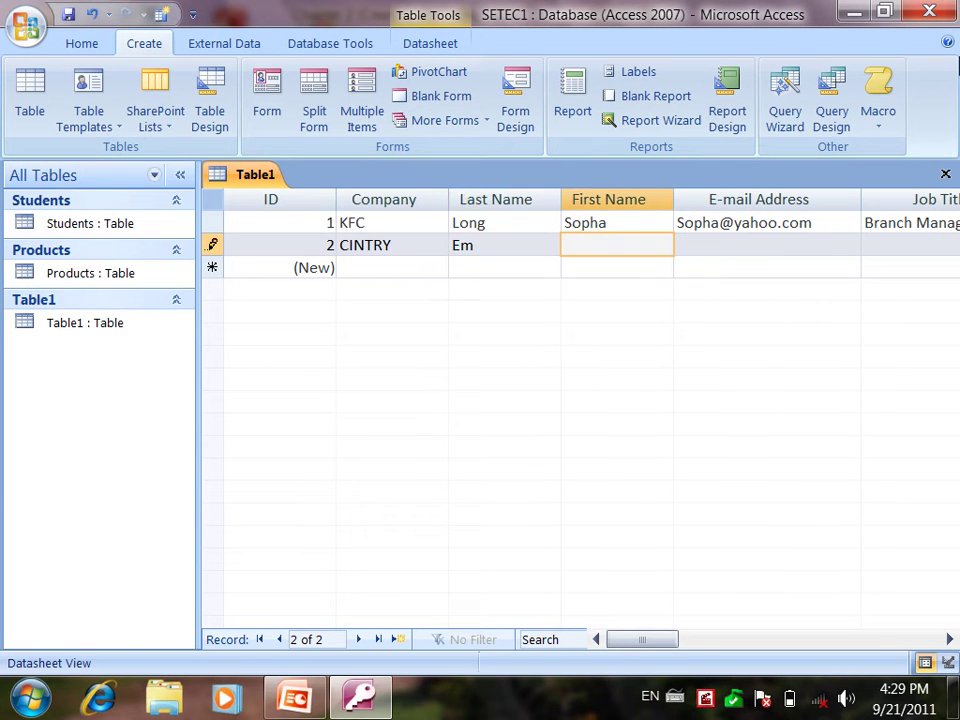
key(Tab)
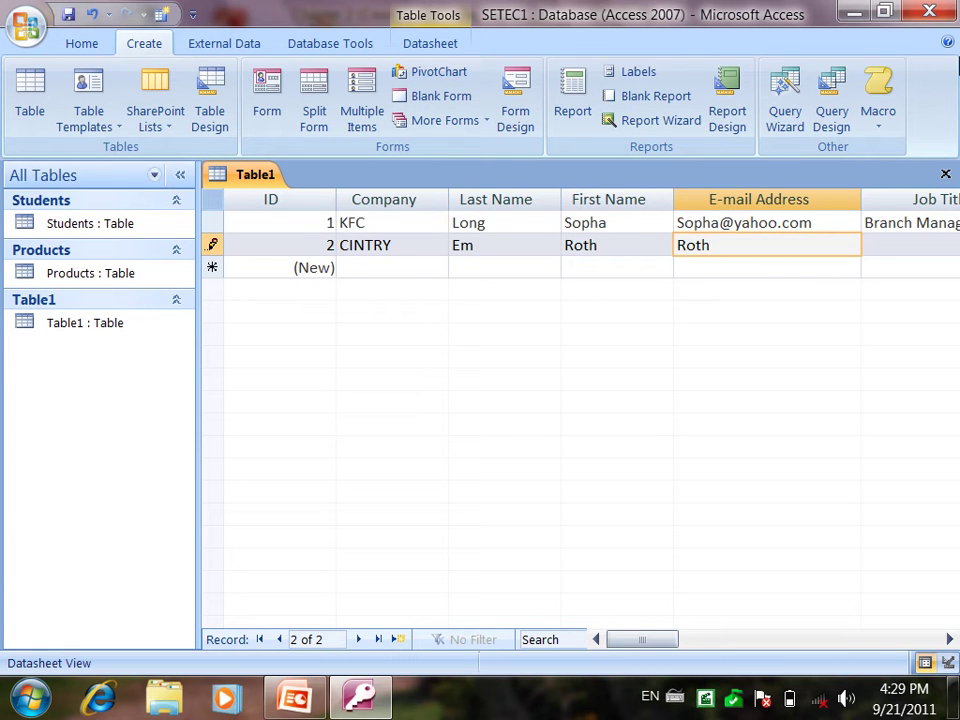
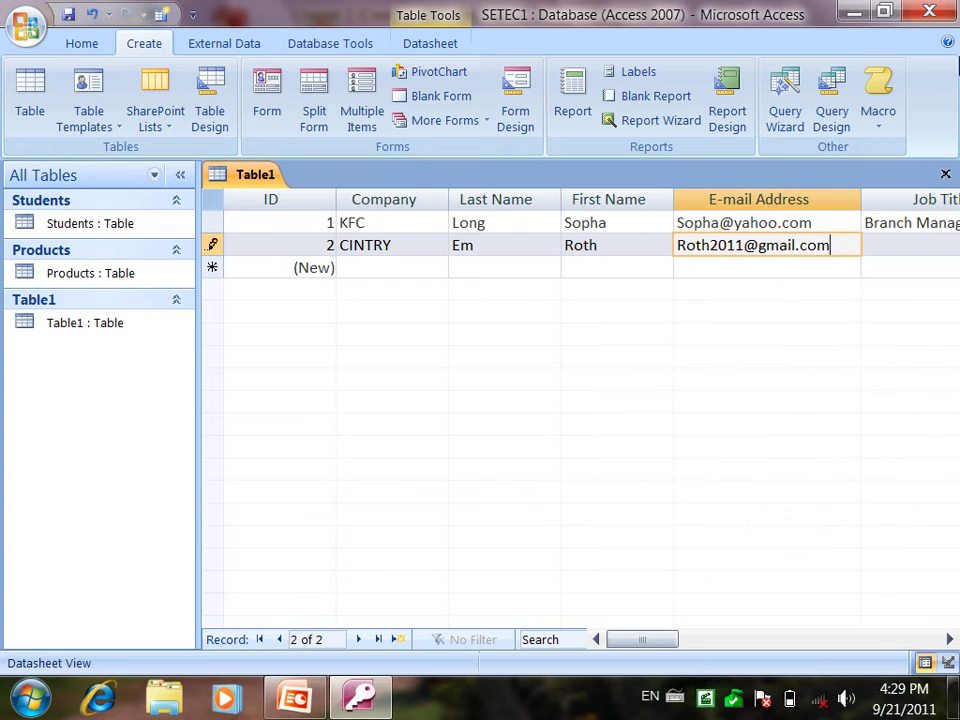
key(Tab)
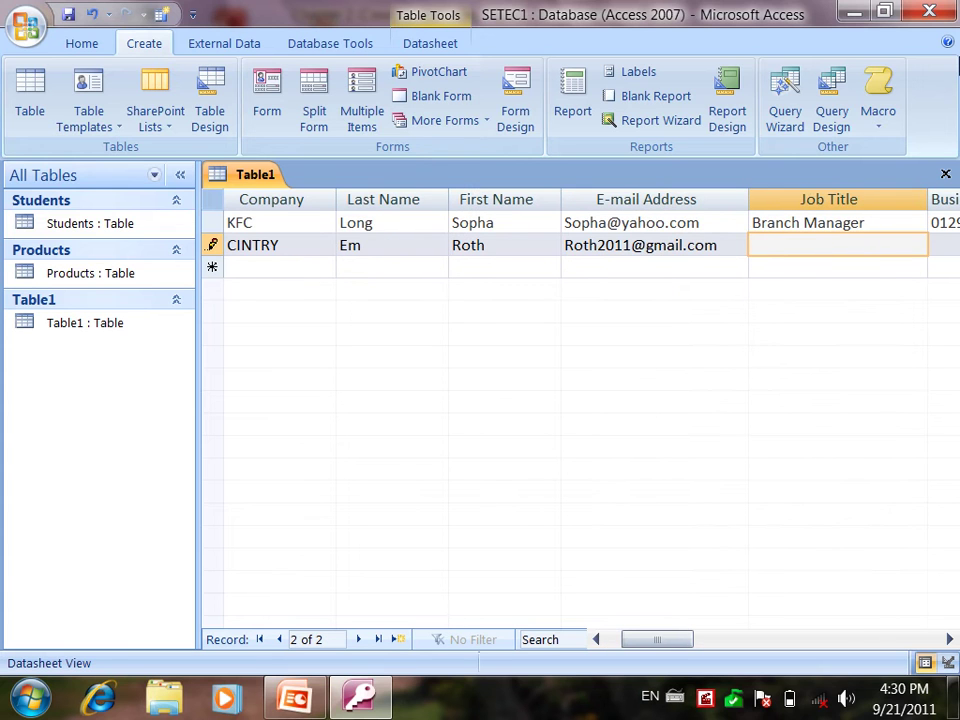
Step: Add job title Marketing Manager and a business phone, and correct record 1's business phone
text(Marketing Manager)
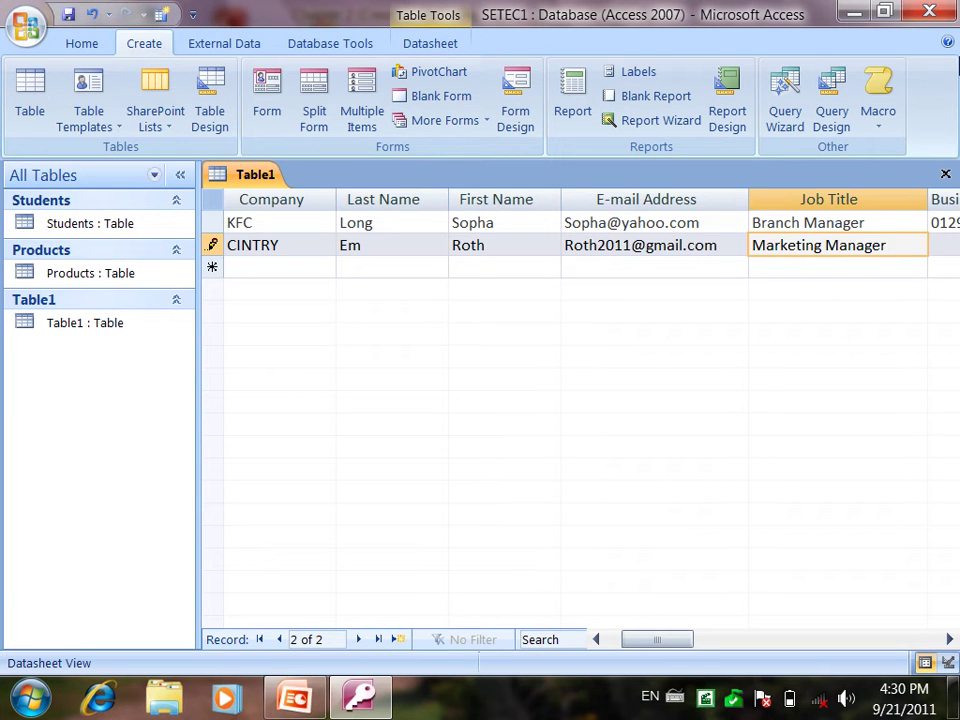
key(Tab)
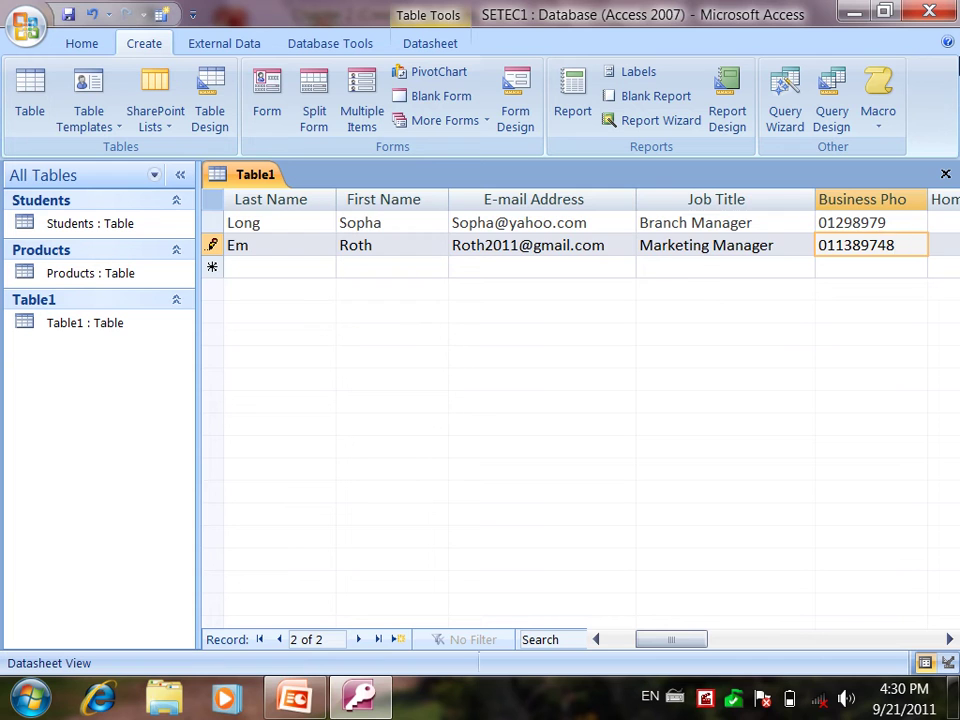
key(Up)
key(Tab)
key(Tab)
key(Down)
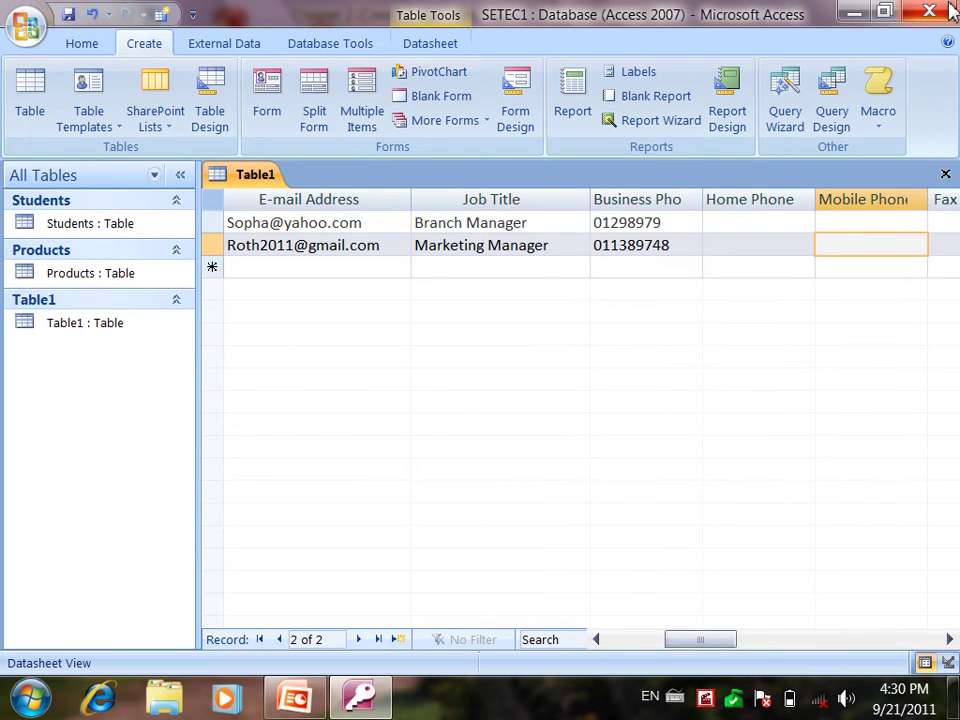
click(671, 224)
text(9)
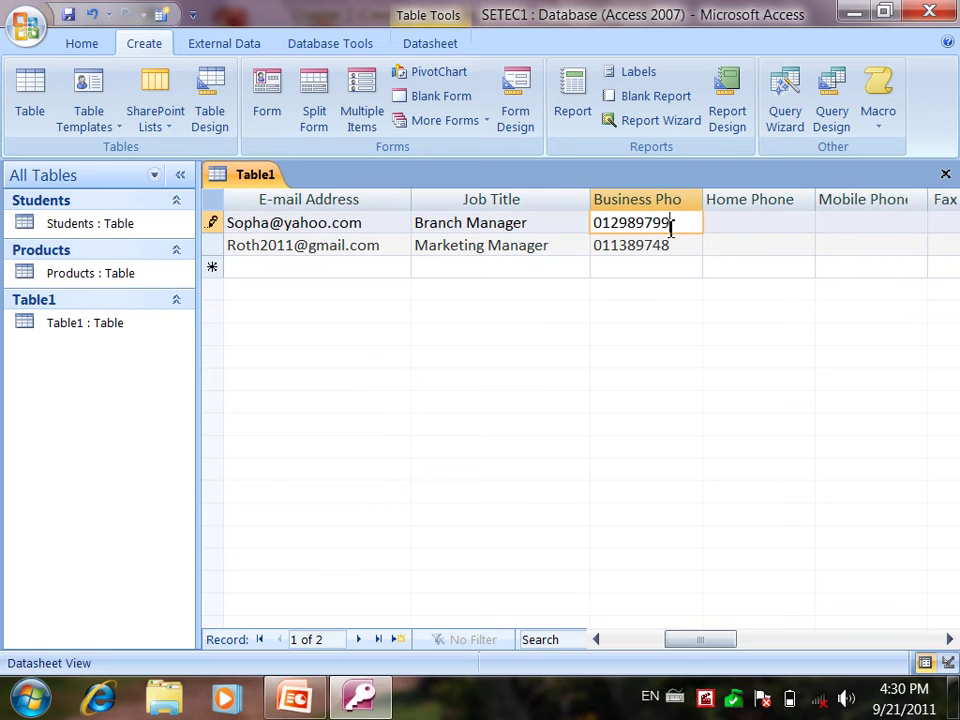
click(745, 250)
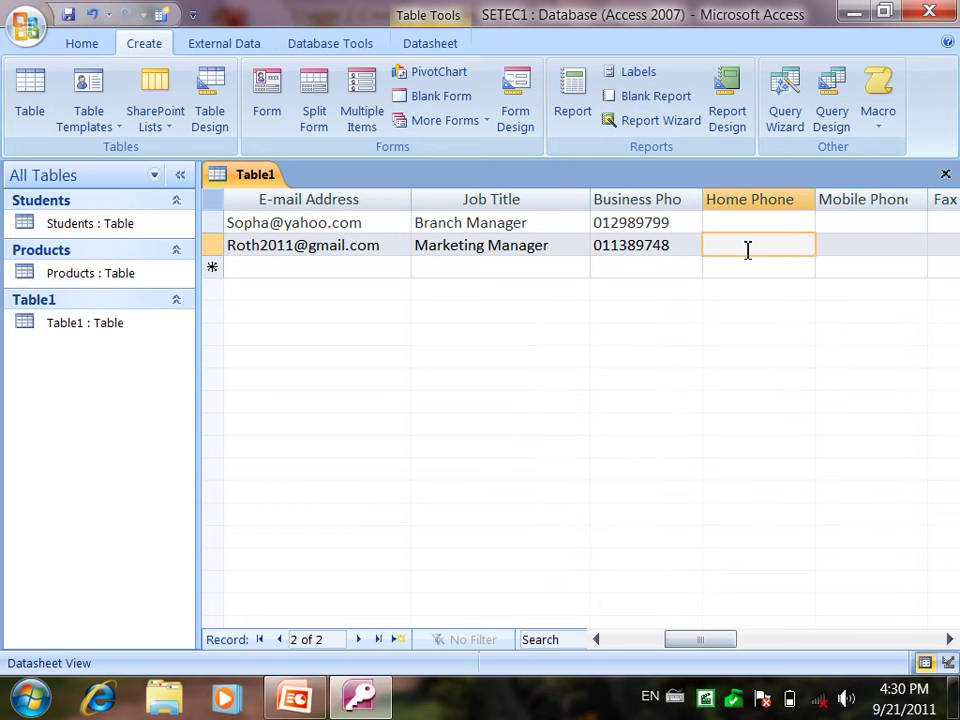
Step: Enter Siem Reap as the second record's city
key(Tab)
key(Tab)
key(Tab)
key(Tab)
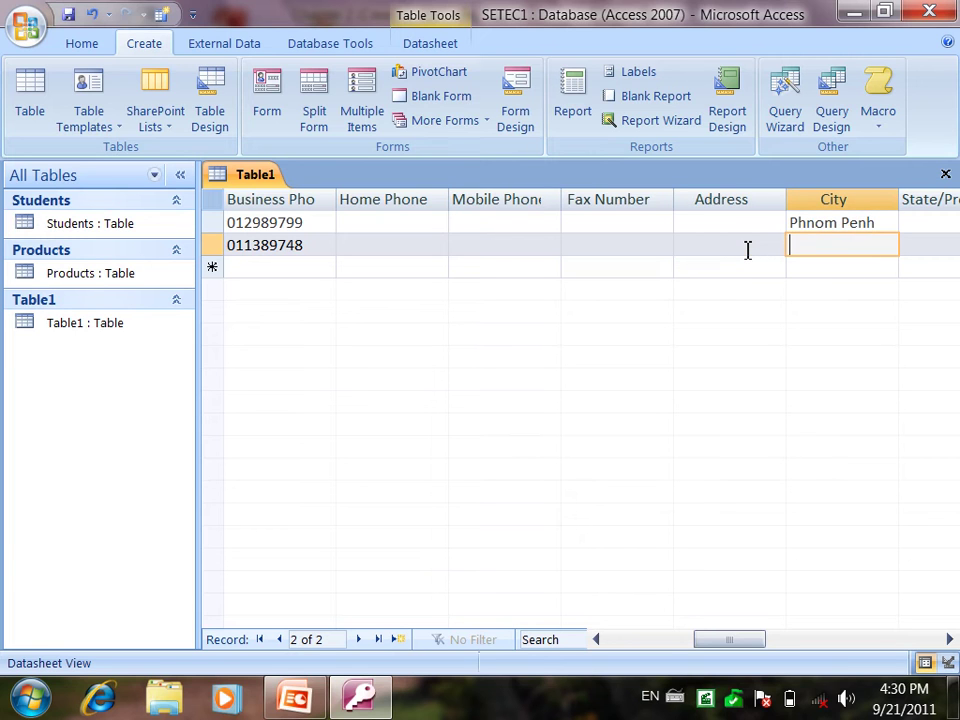
text(Siem Reap)
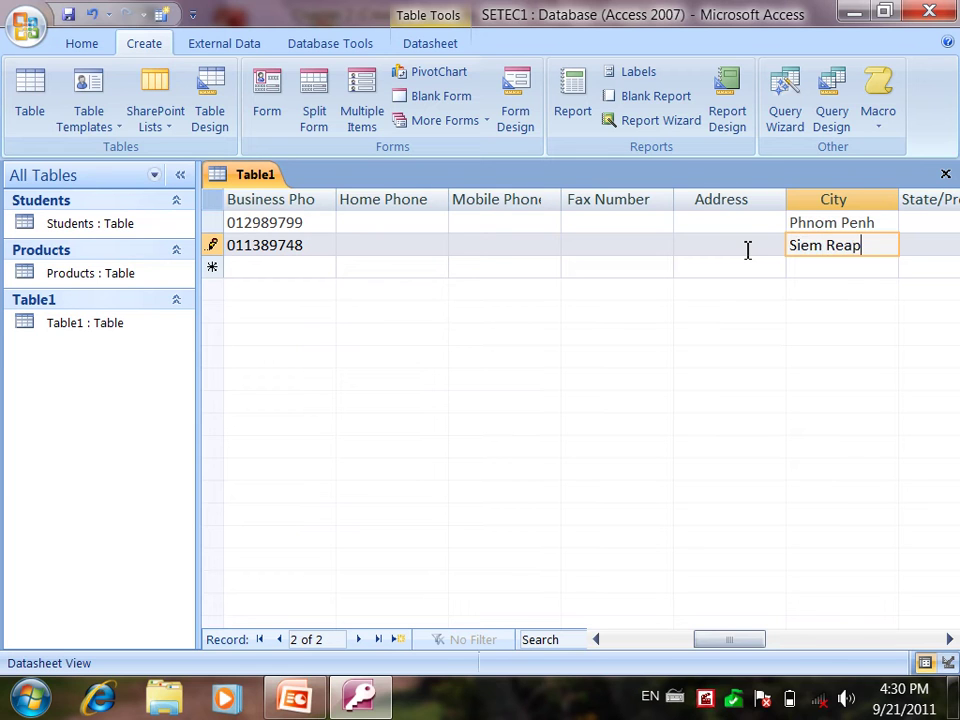
key(Tab)
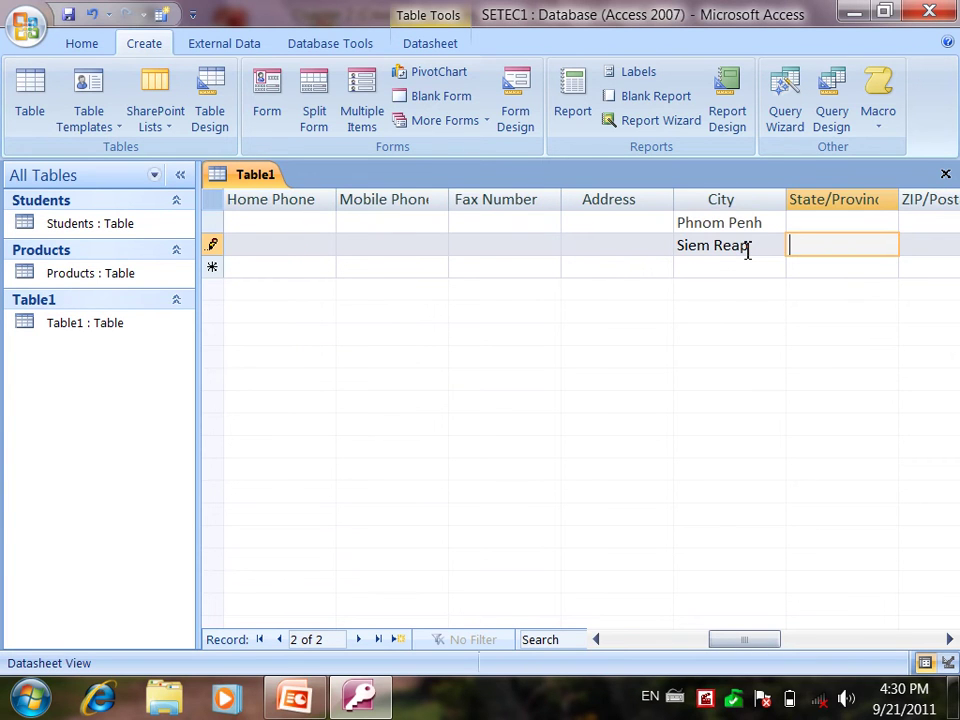
key(Home)
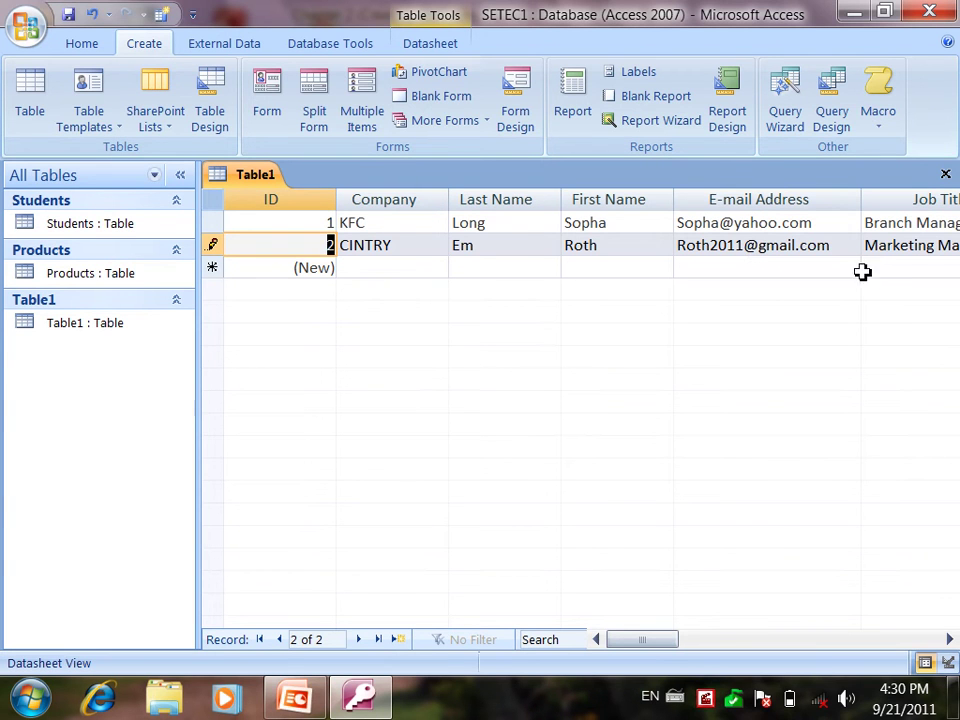
Step: Scroll across to review the phone columns, then return to the first columns
click(950, 639)
click(950, 639)
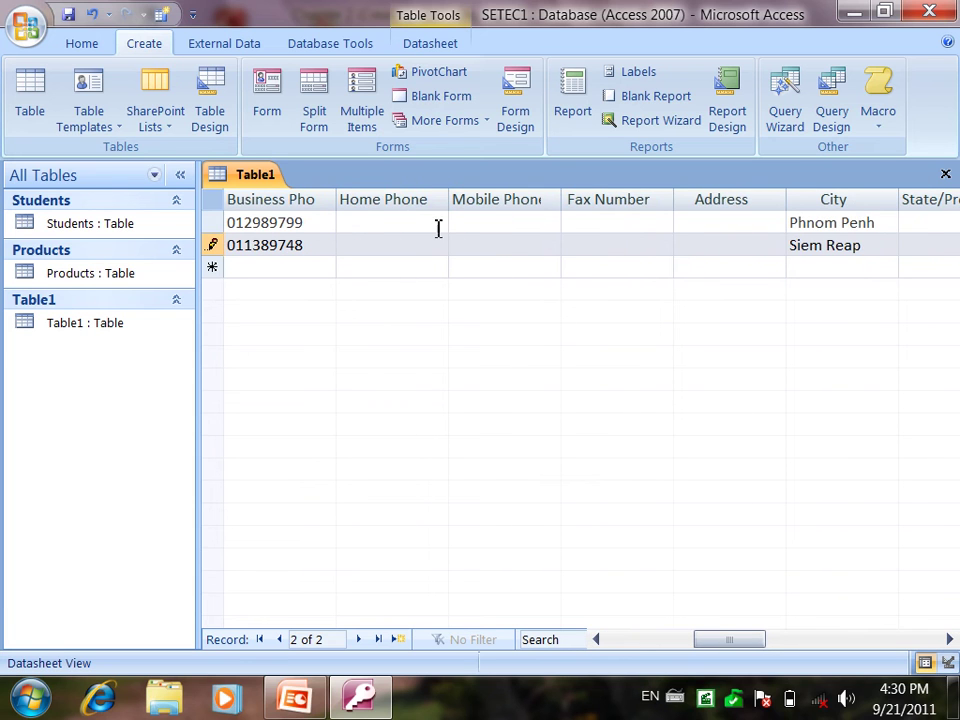
click(412, 205)
click(484, 205)
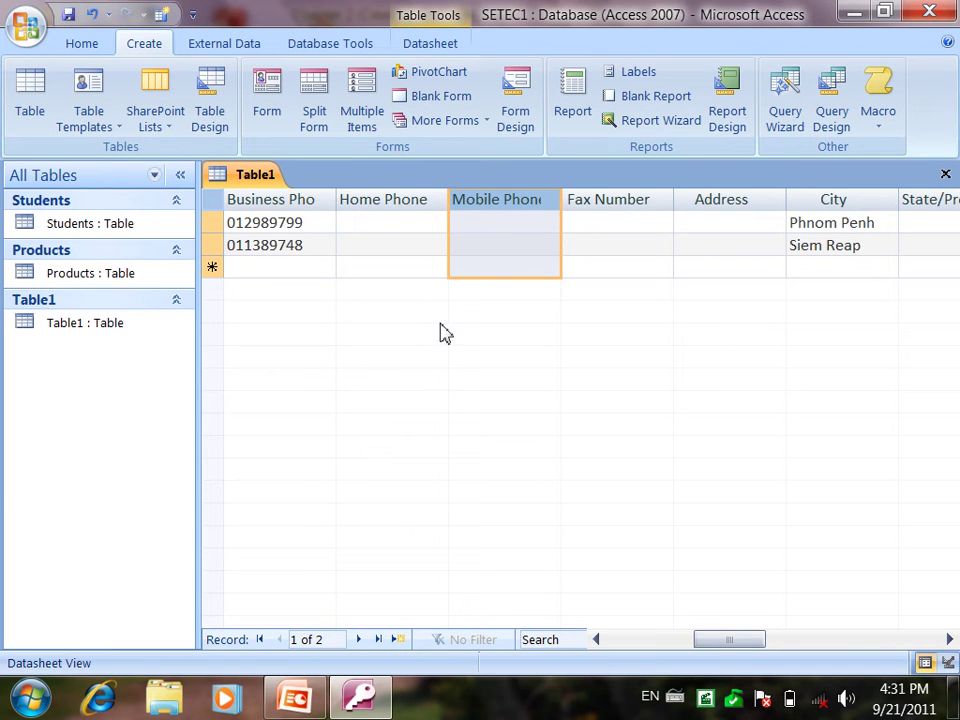
key(Home)
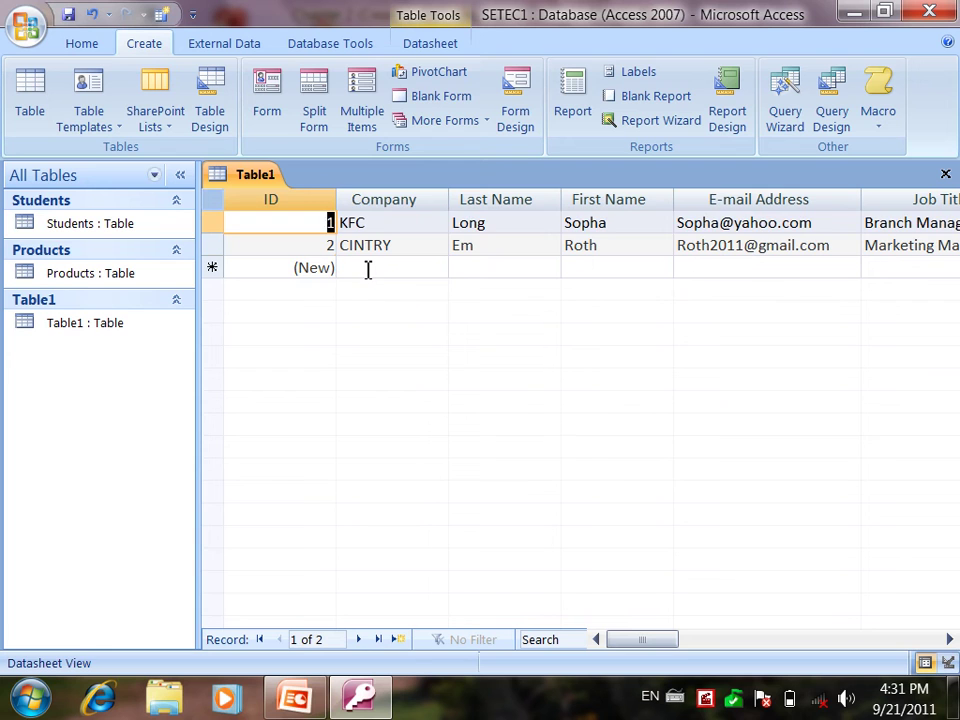
Step: Enter PIZZA COMPANY as the third company and resize the ID and Company columns to fit
click(368, 268)
text(s)
key(BackSpace)
key(Caps_Lock)
text(PI)
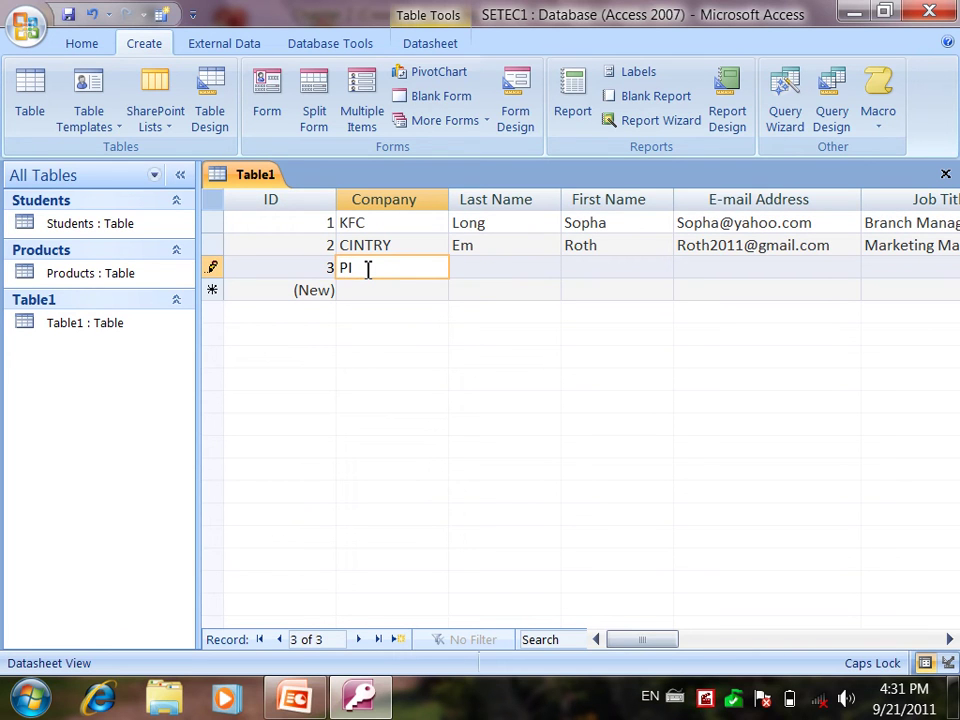
text(ZZA COMPANY)
key(Tab)
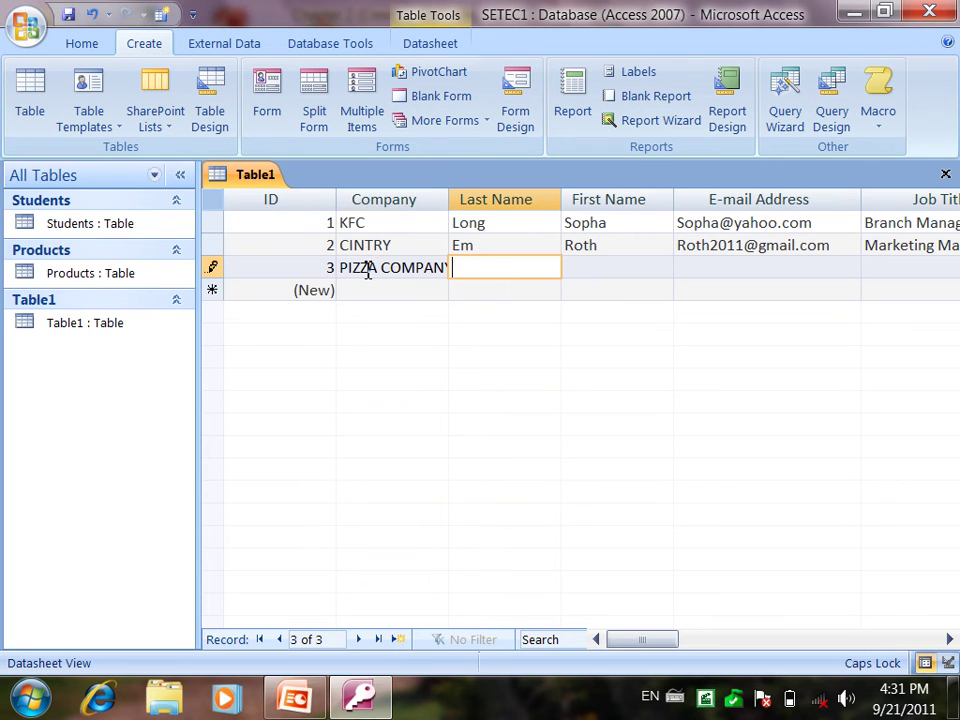
drag(336, 196, 266, 220)
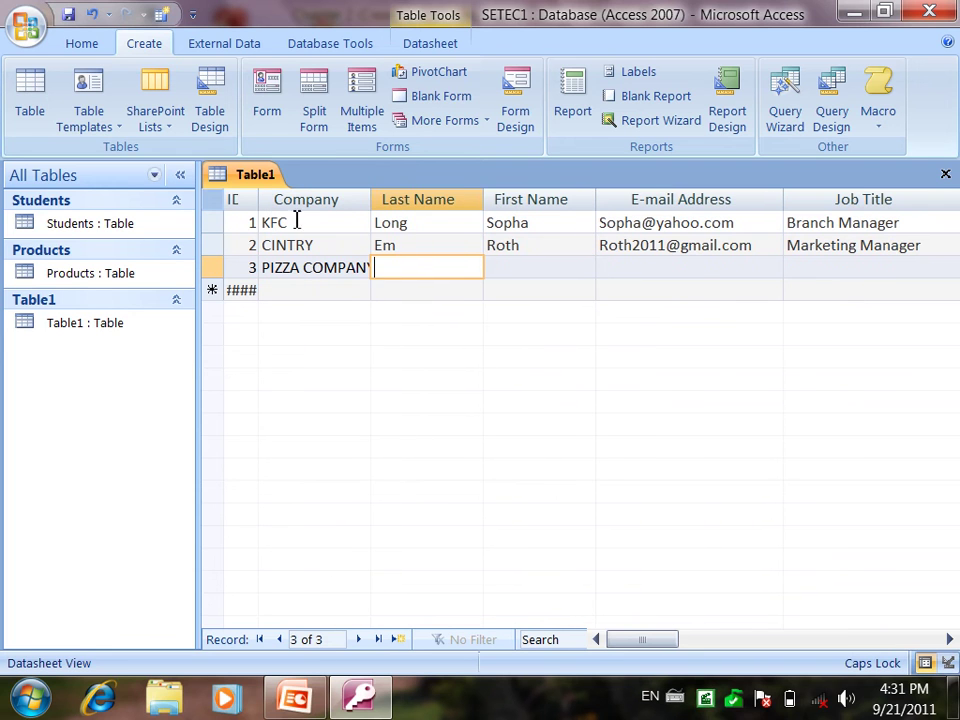
drag(371, 204, 389, 209)
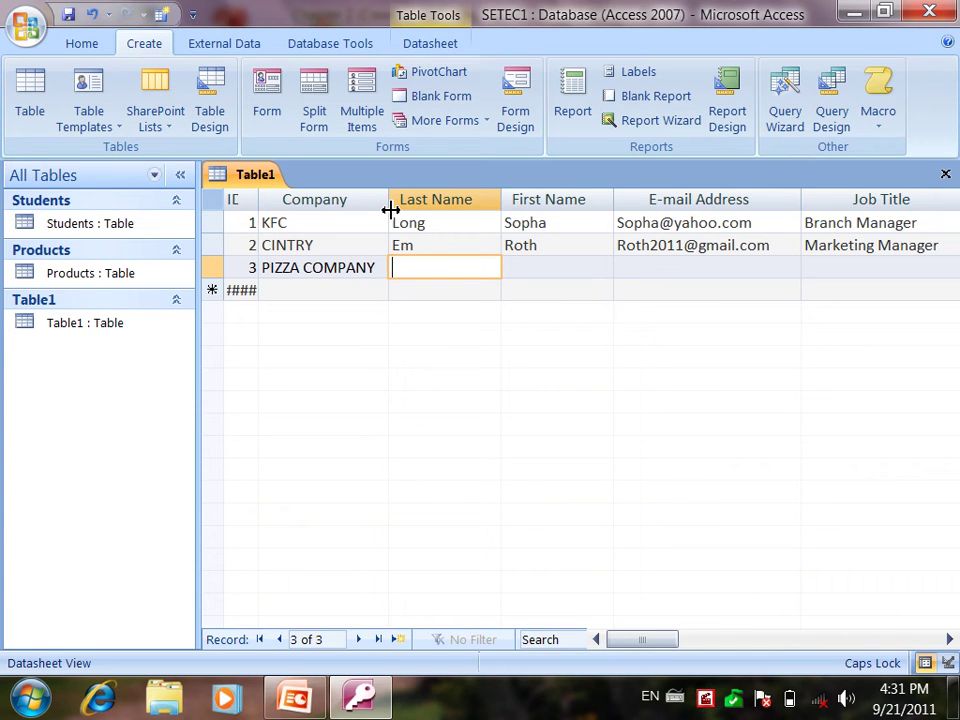
Step: Fill in the third contact's last name, first name and e-mail address
text(nE)
key(BackSpace)
key(BackSpace)
key(Caps_Lock)
key(Tab)
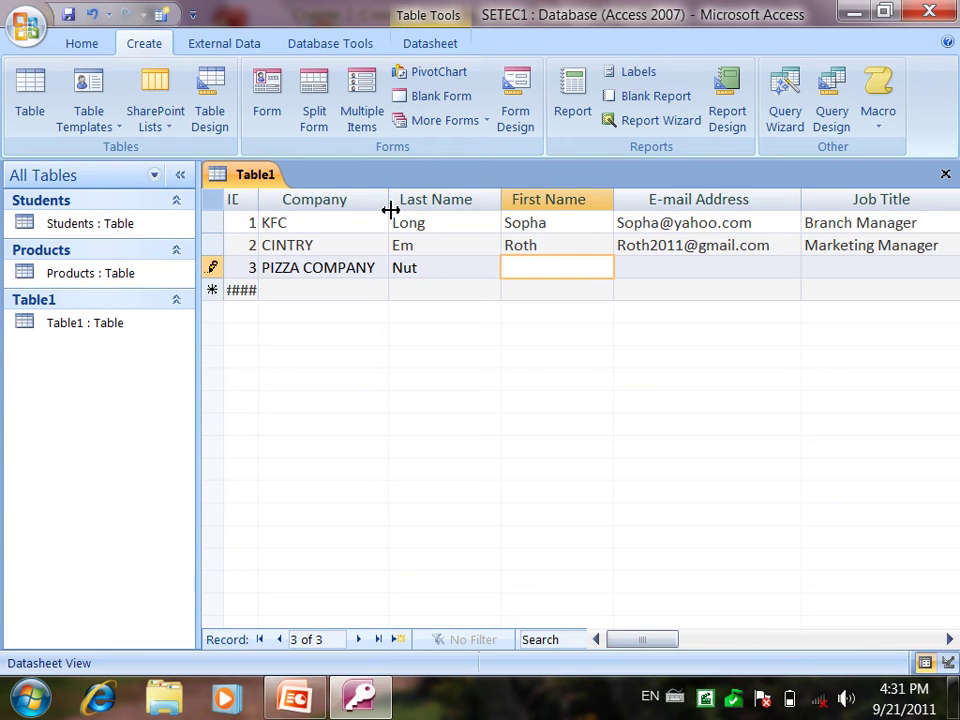
key(Tab)
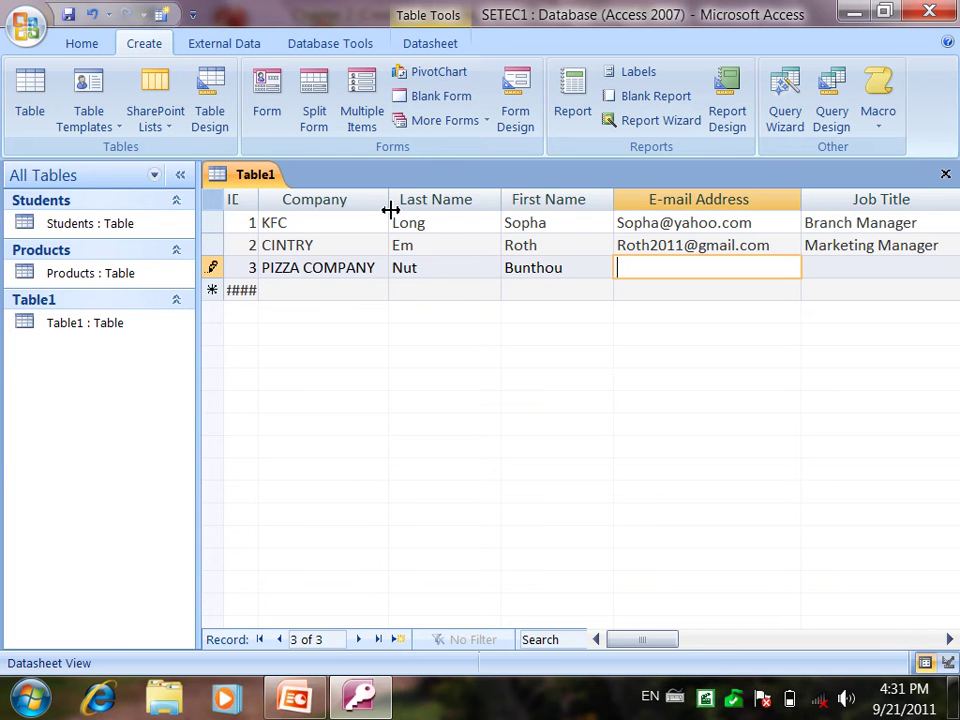
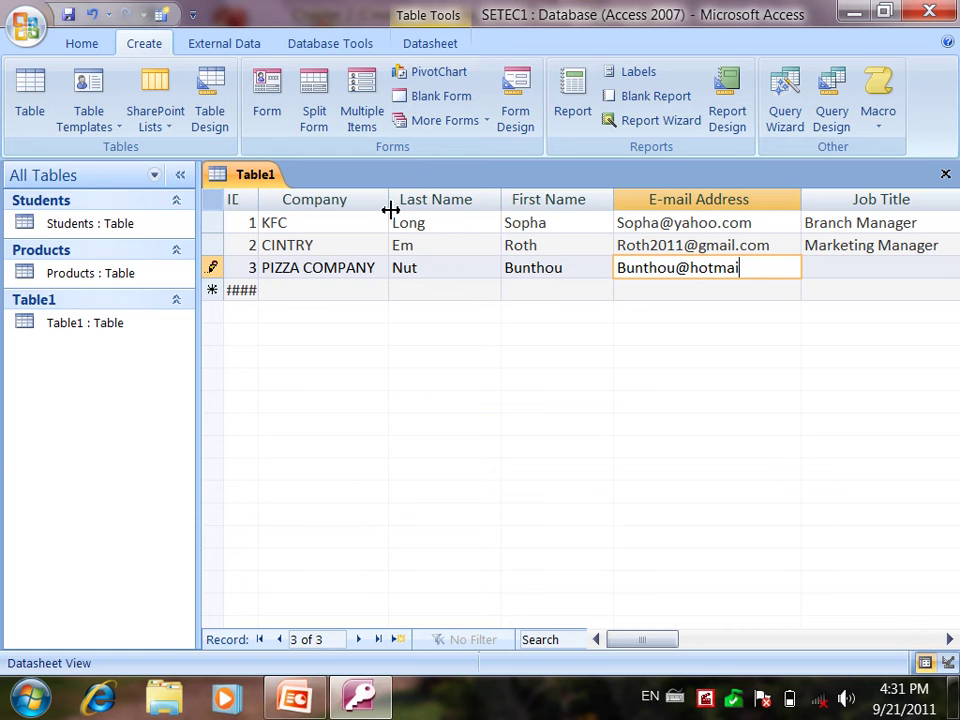
key(Tab)
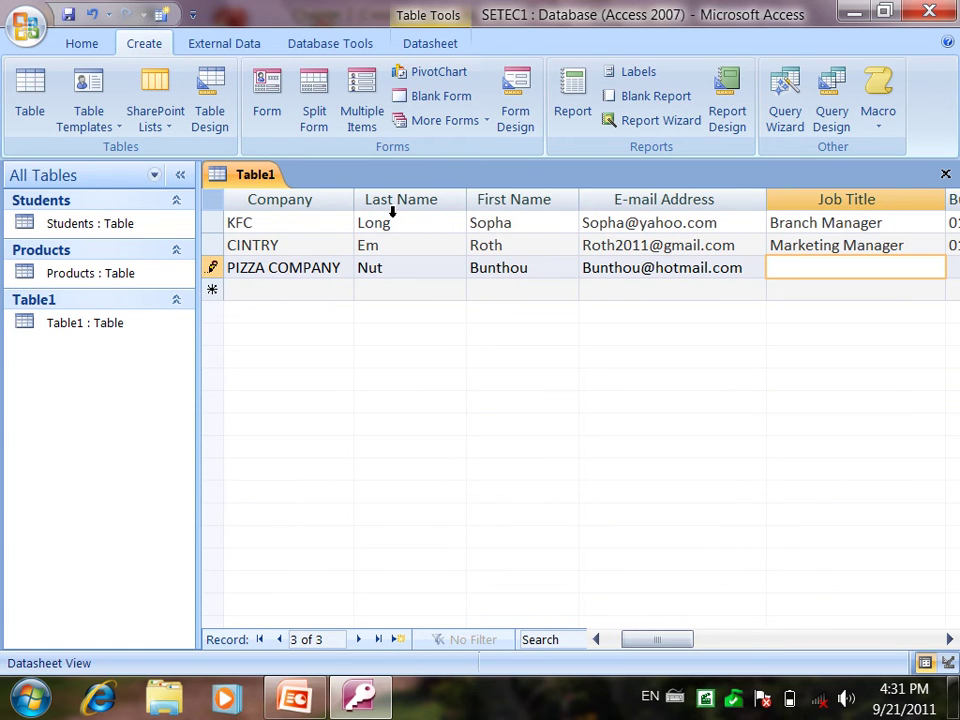
Step: Add job title Assistant Manager, the business phone and city Takeo, then start a new record
text(Assistant Manager)
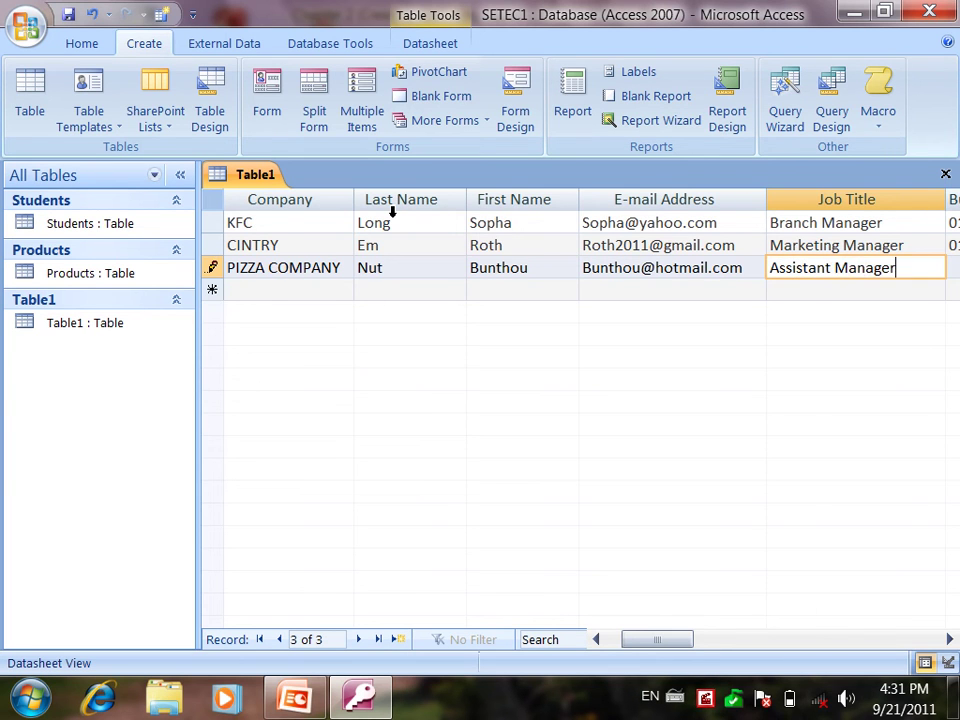
key(Tab)
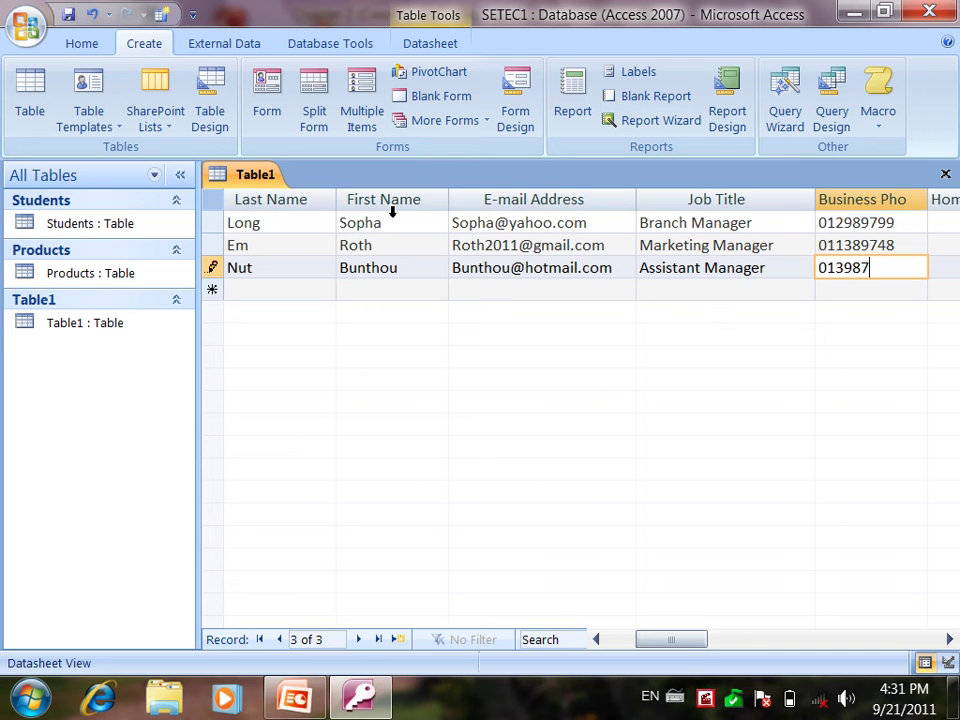
key(Tab)
key(Tab)
key(Tab)
key(Tab)
key(Tab)
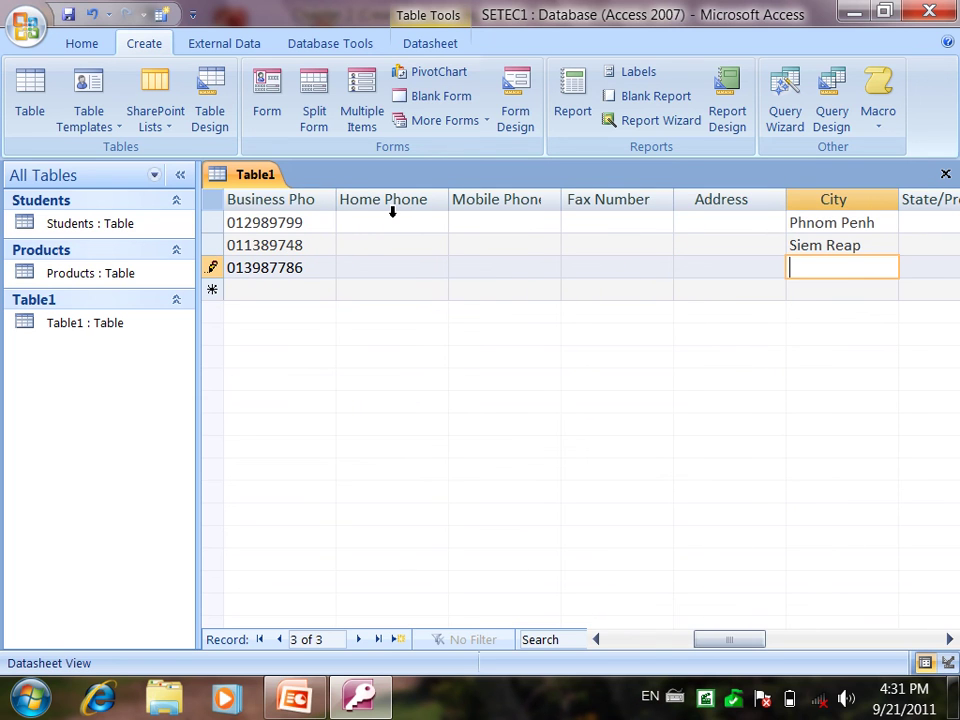
text(Takeo)
key(Tab)
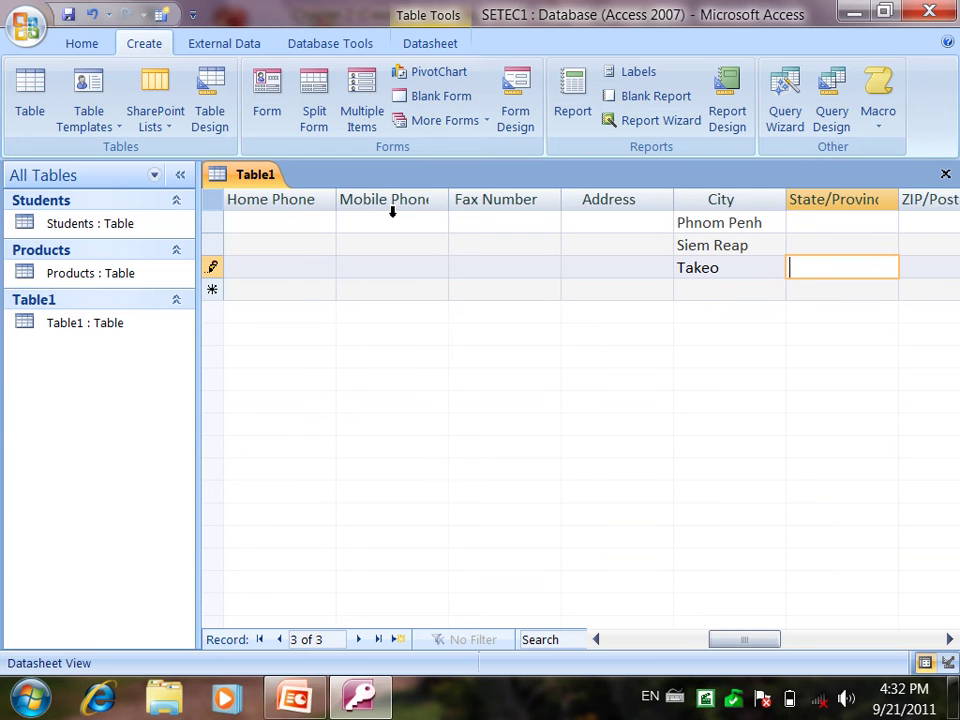
key(Home)
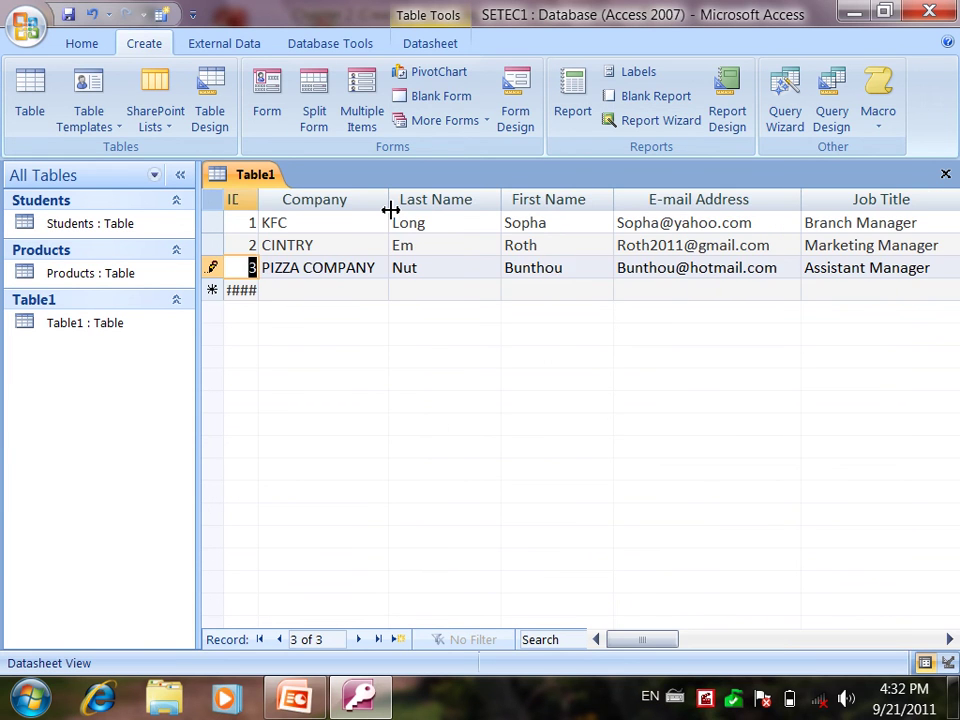
key(Down)
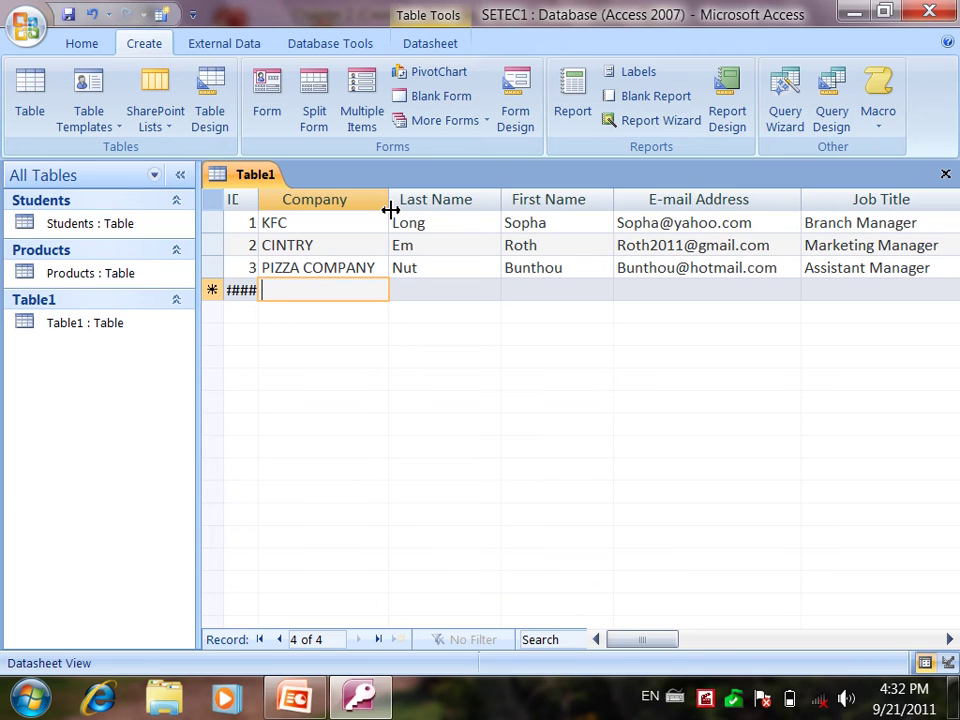
Step: Enter company PTC in the new row with the contact's last and first names
text(p)
key(BackSpace)
text(PTC)
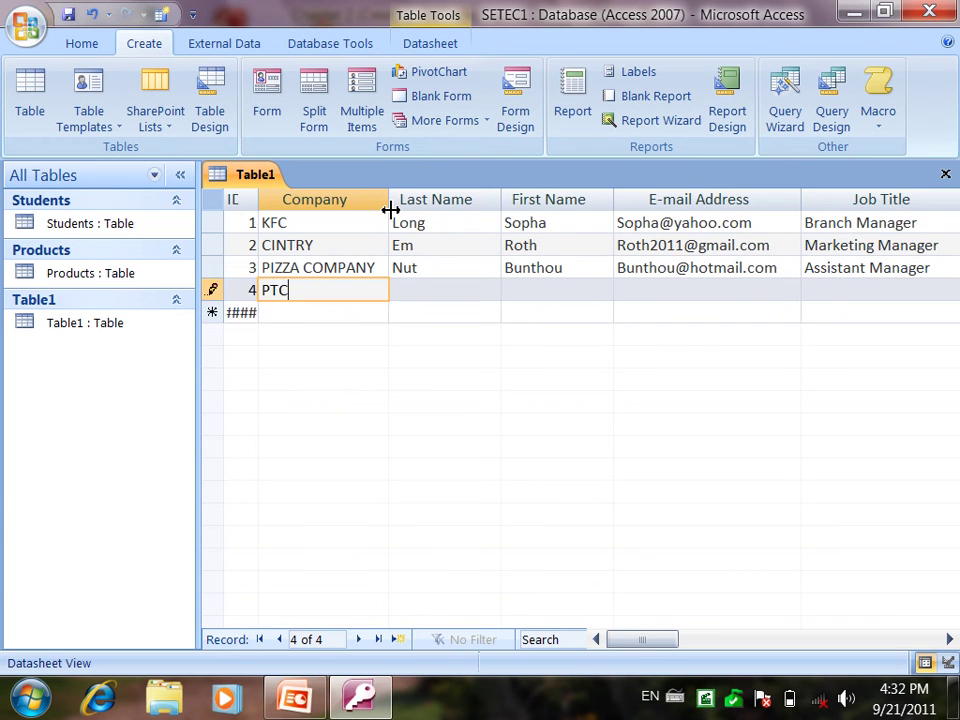
key(Tab)
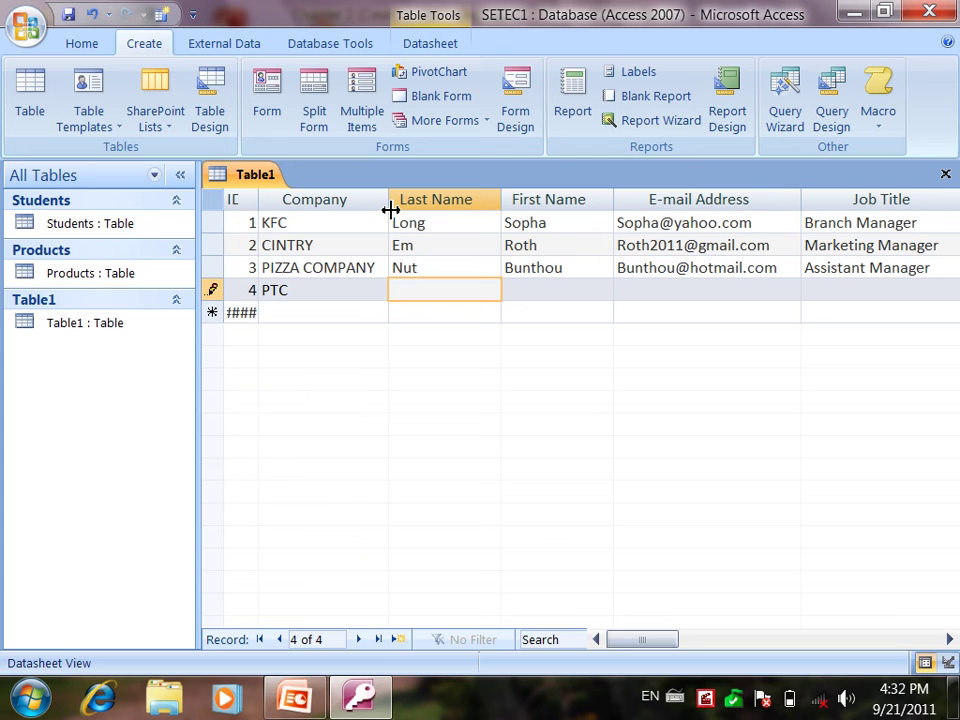
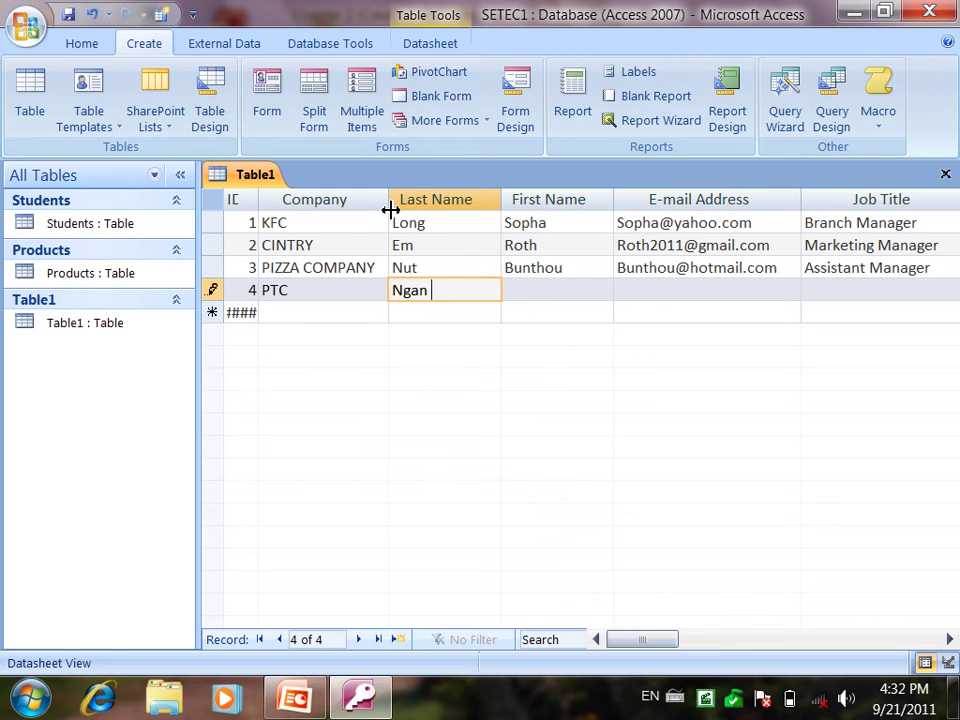
key(Tab)
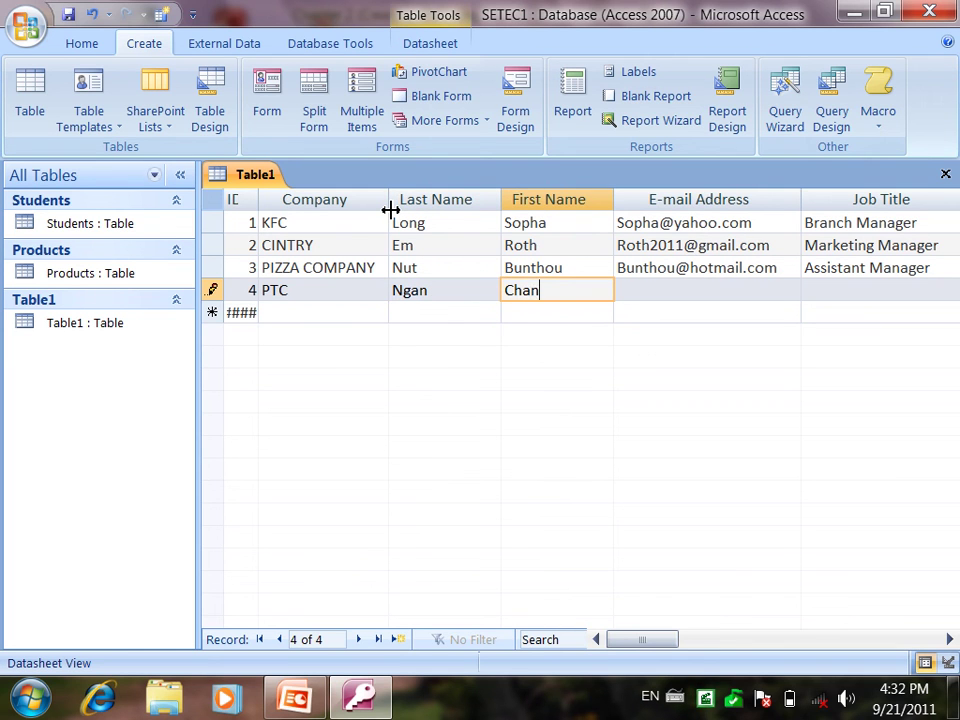
key(Tab)
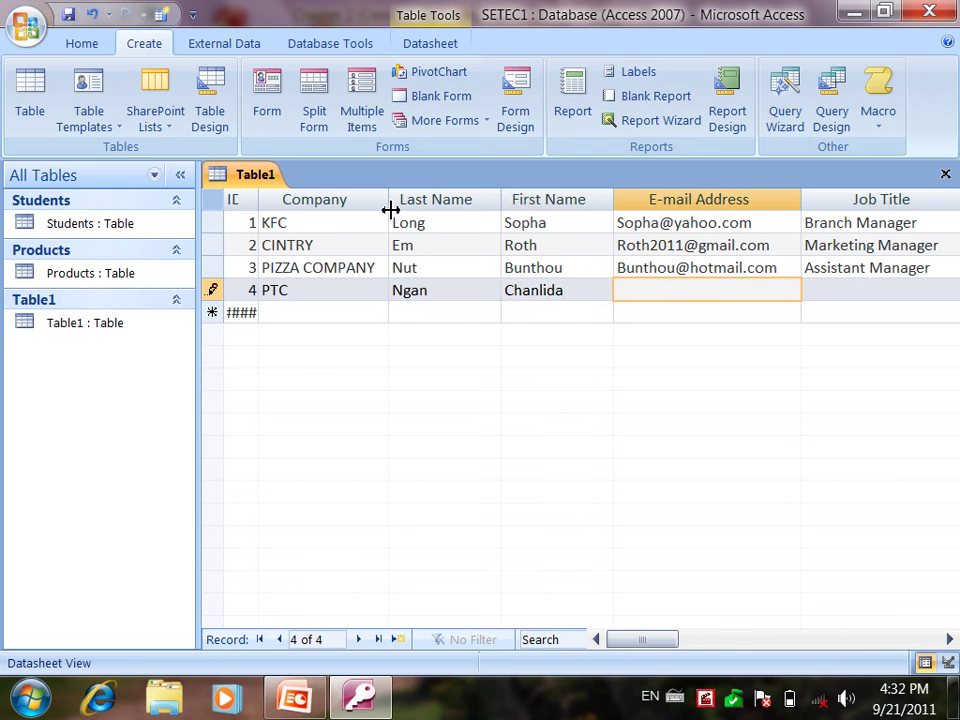
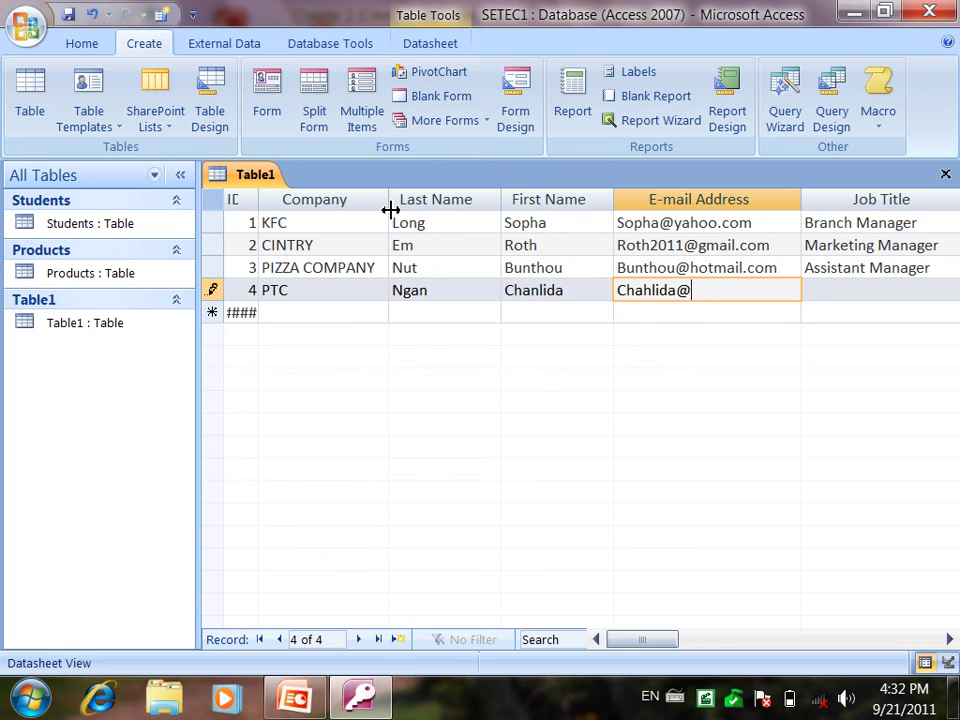
Step: Add the contact's e-mail, job title Sale Manager and the business phone number
key(Tab)
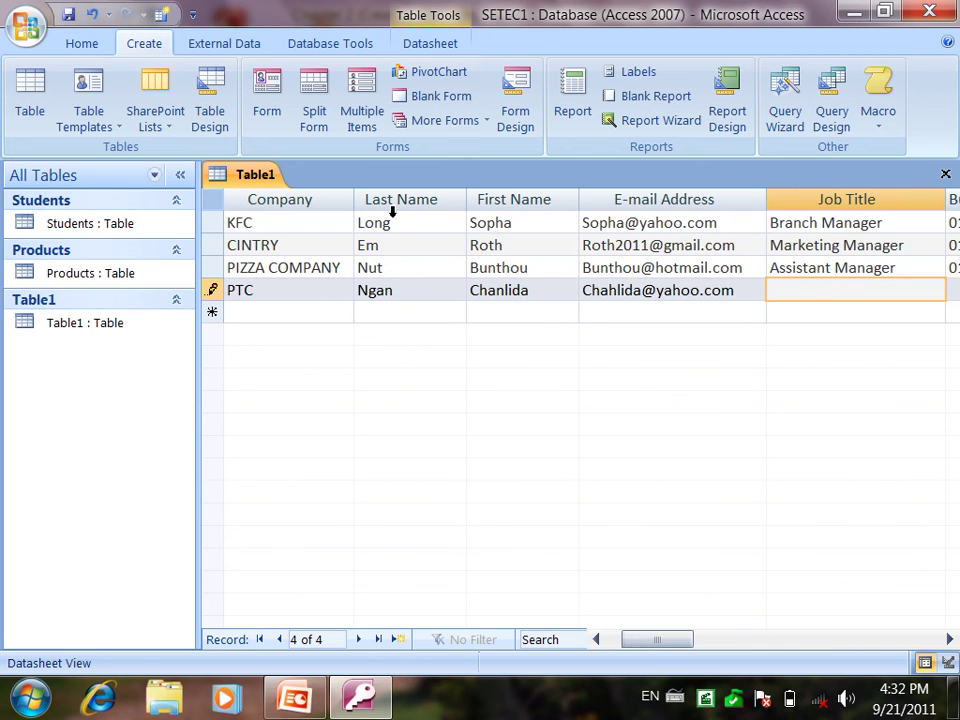
text(Sale M)
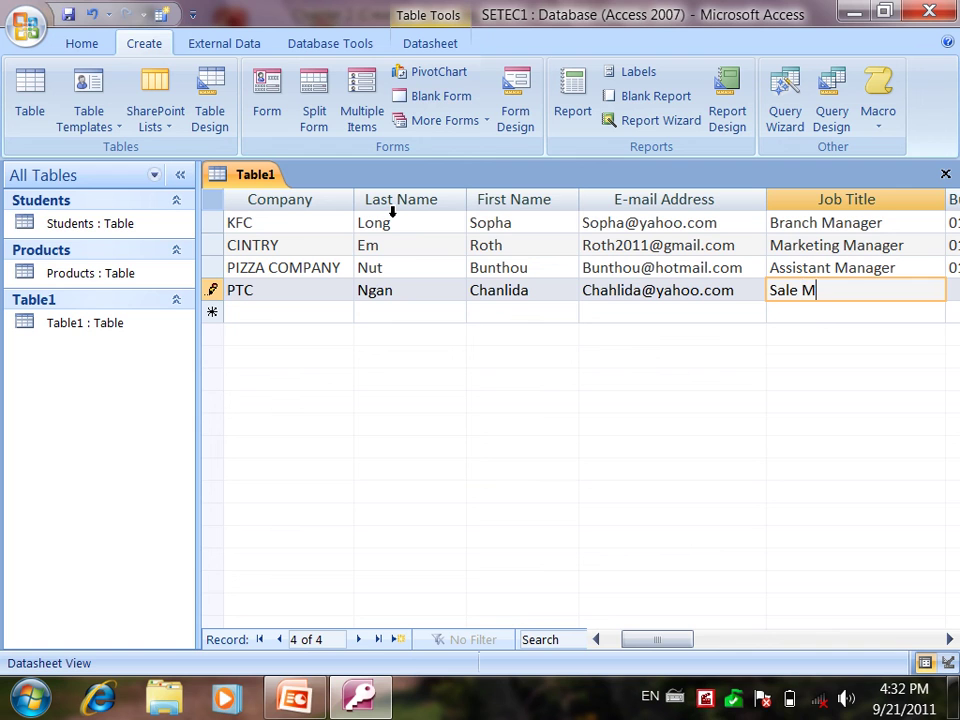
text(anager)
key(Tab)
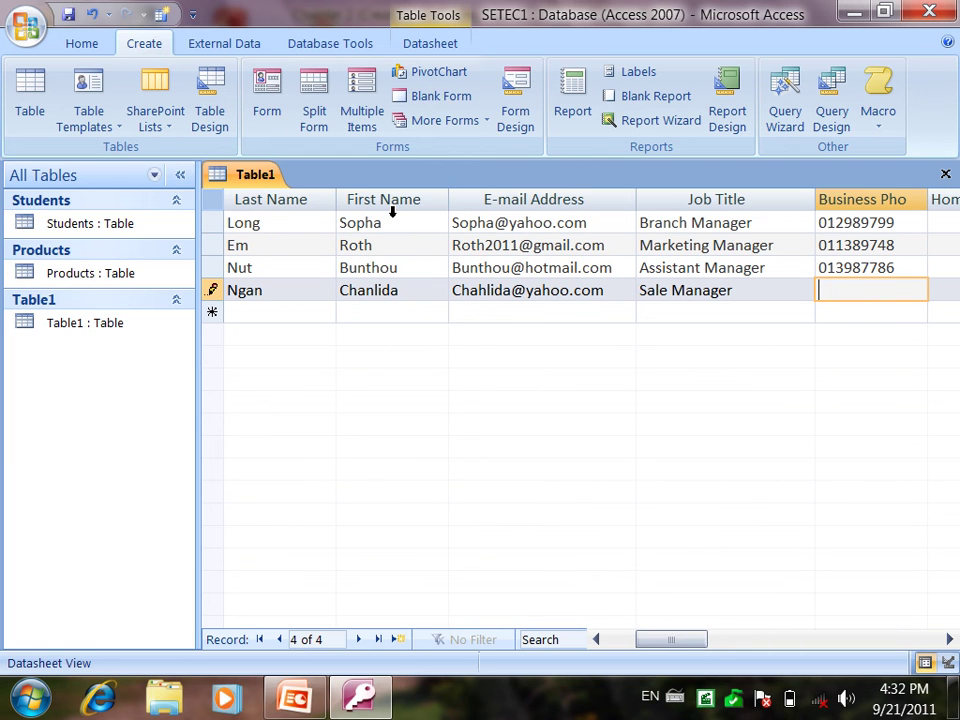
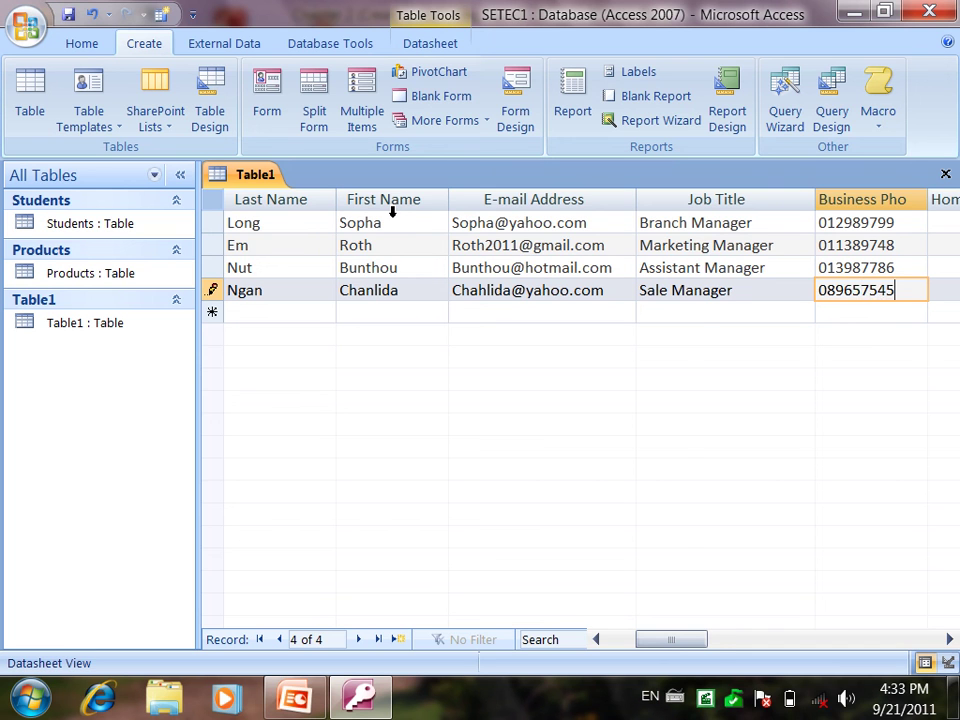
Step: Enter Sihanouk Ville as the city and save the PTC record, moving to a new row
key(Tab)
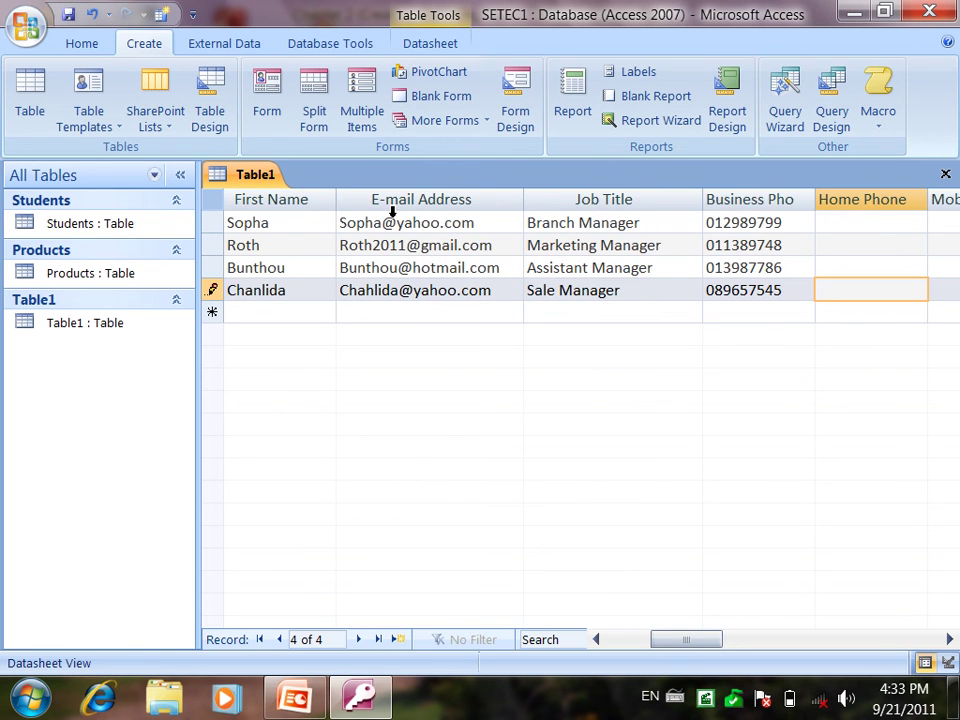
key(Tab)
key(Tab)
key(Tab)
key(Tab)
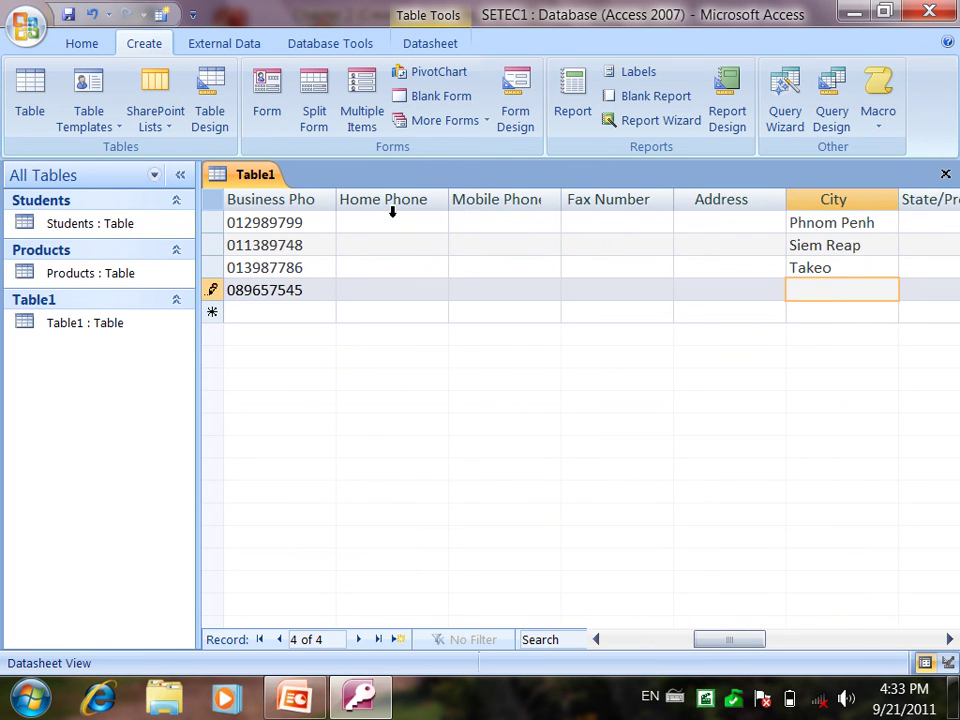
text(Sihanouk Ville)
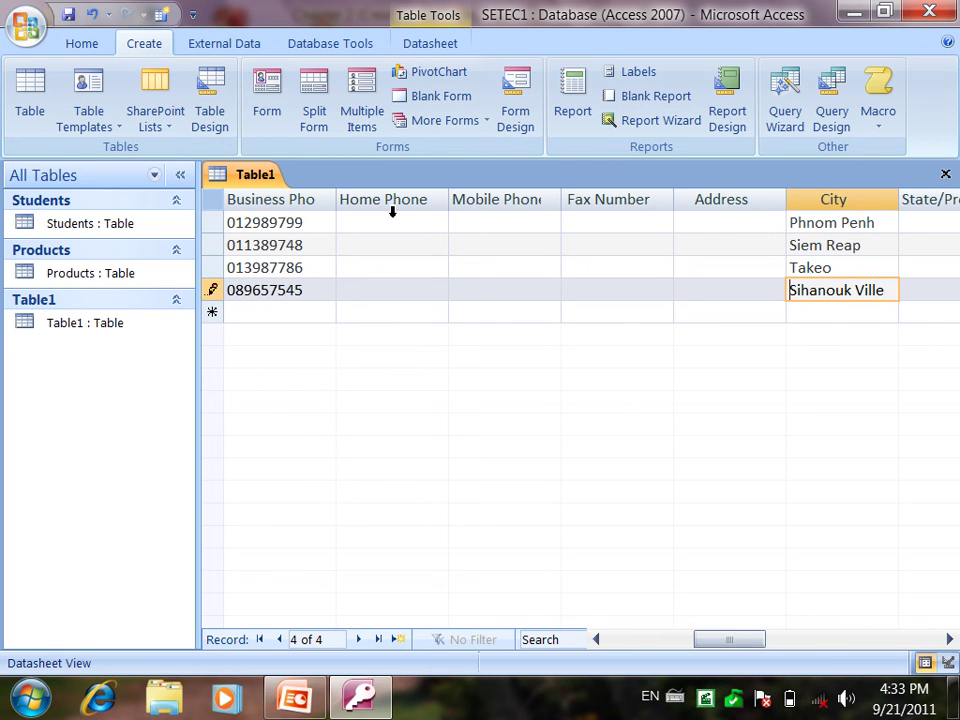
key(Tab)
key(Home)
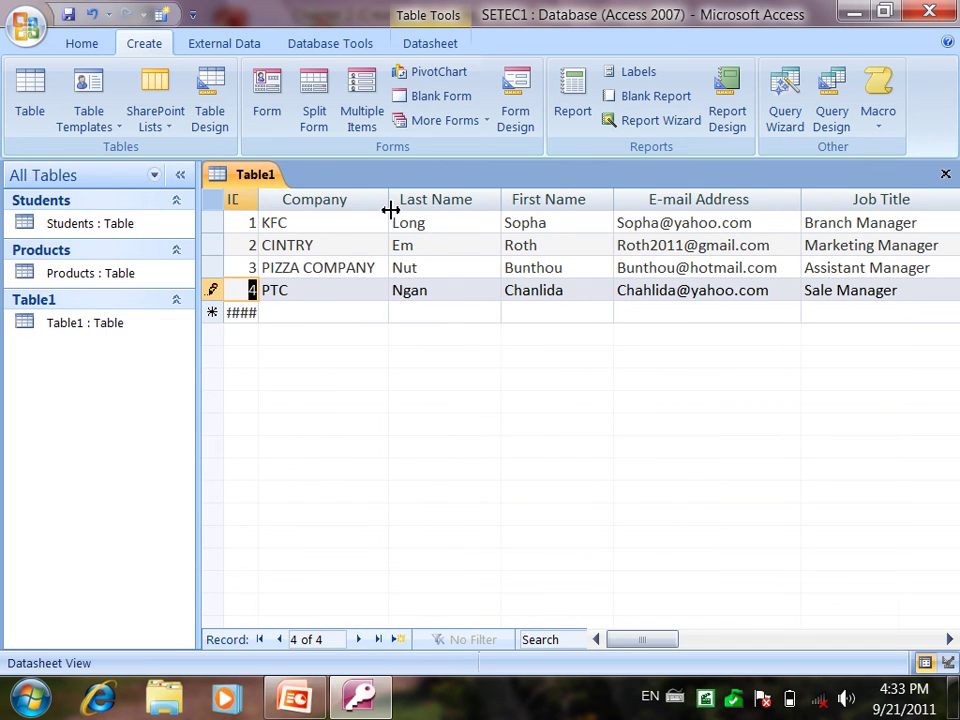
key(Down)
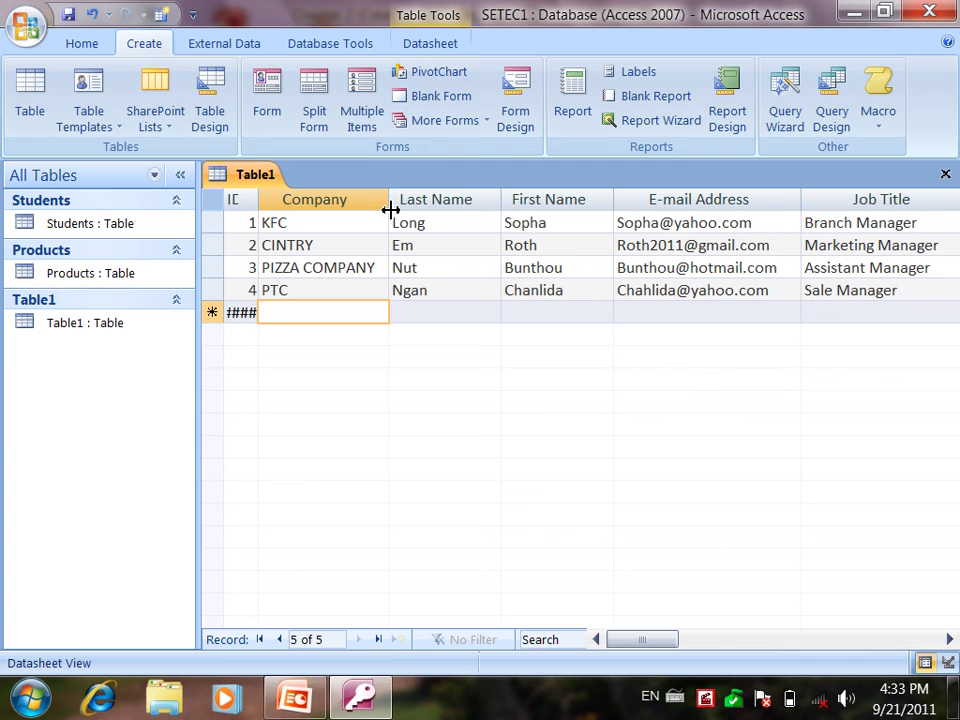
Step: Start the VOA record with the contact's last name, first name and e-mail address
text(VOA)
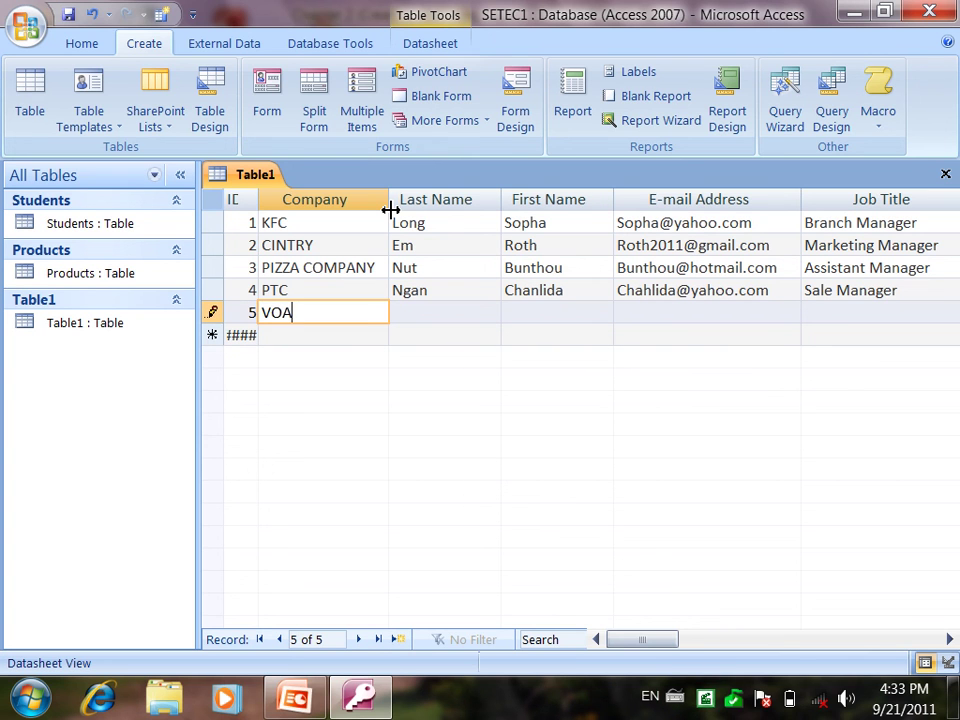
key(Tab)
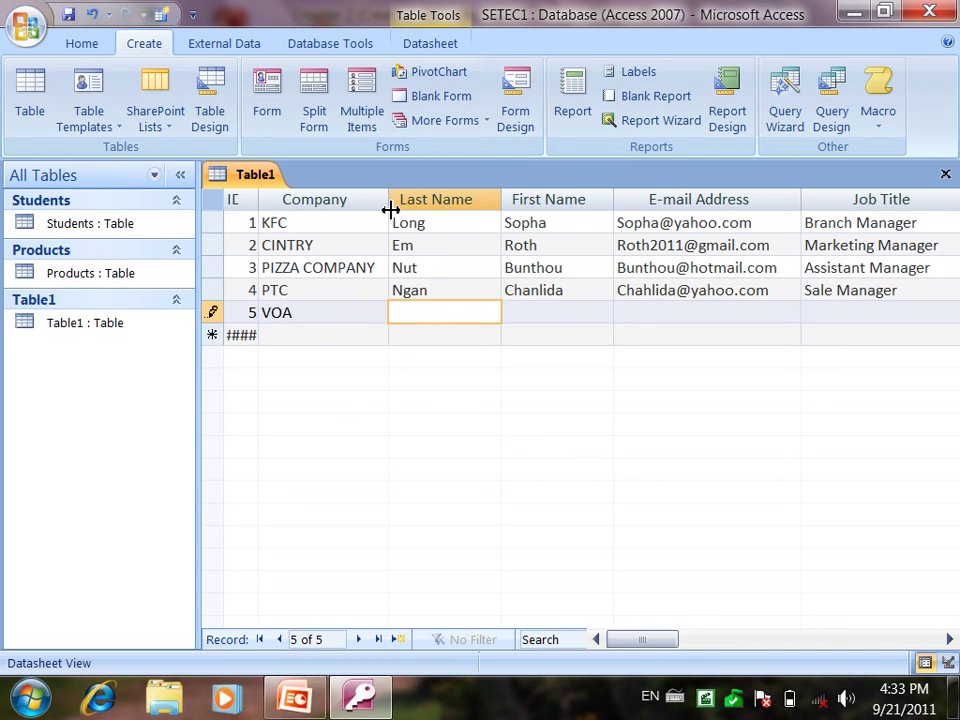
key(Tab)
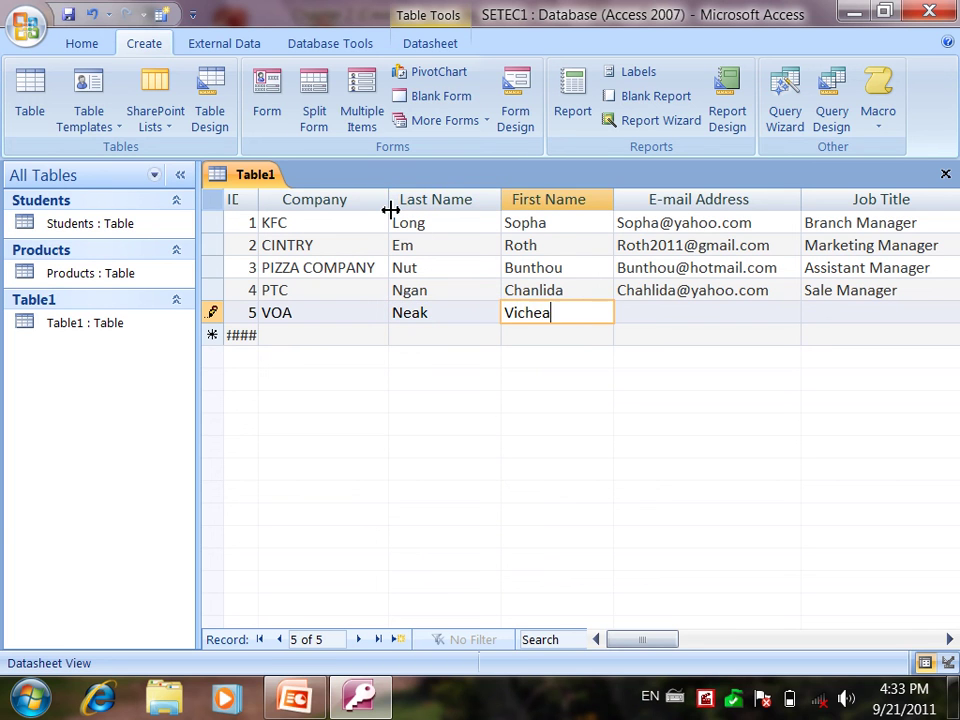
key(Tab)
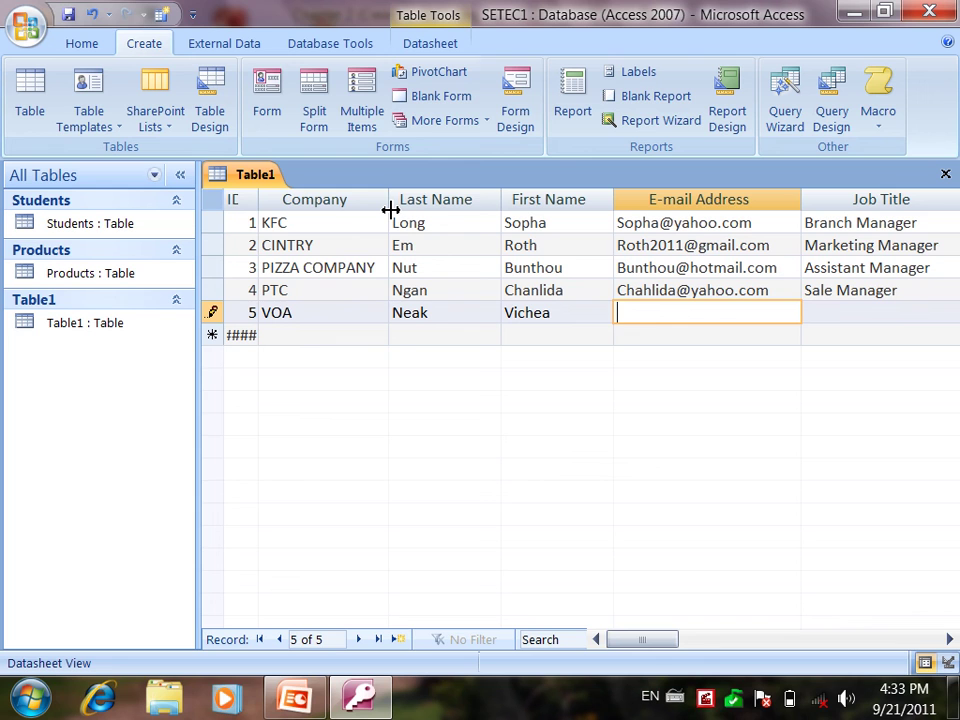
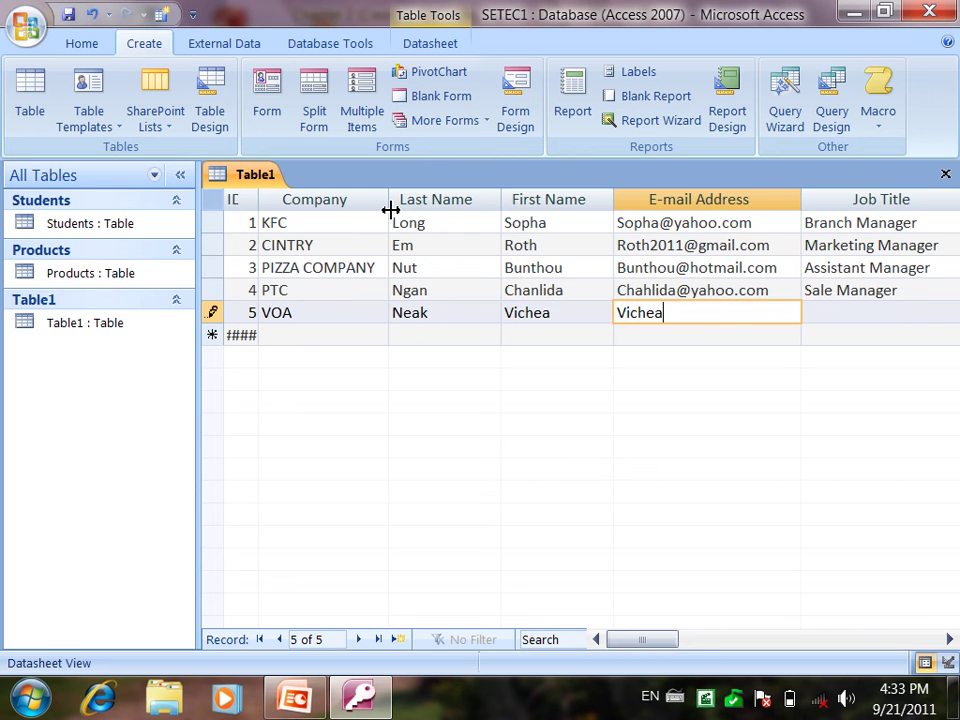
key(Tab)
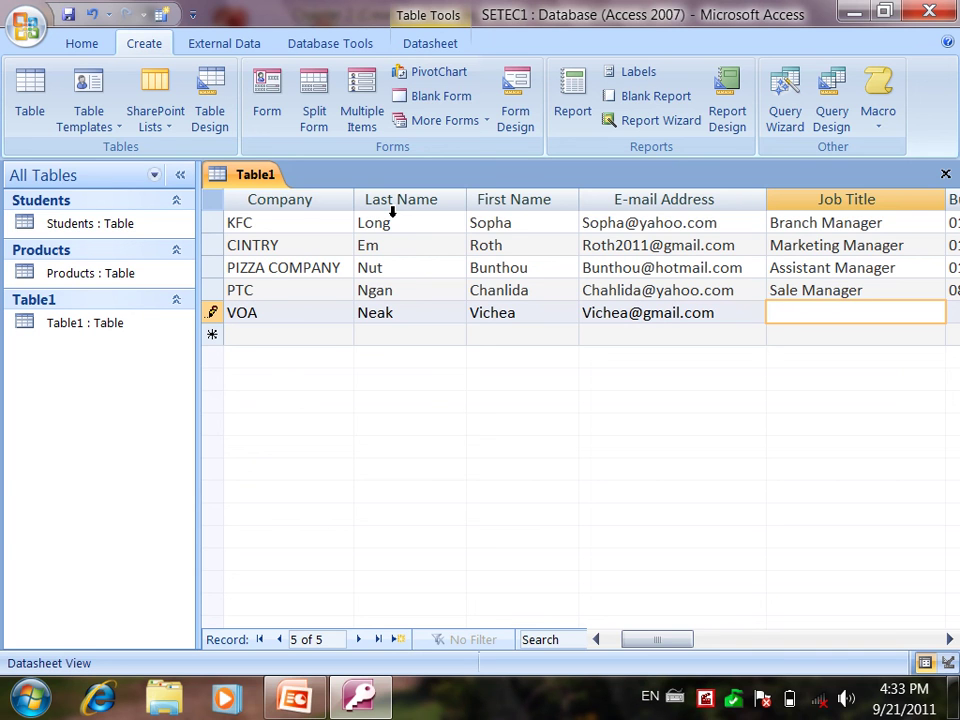
text(HRM Manager)
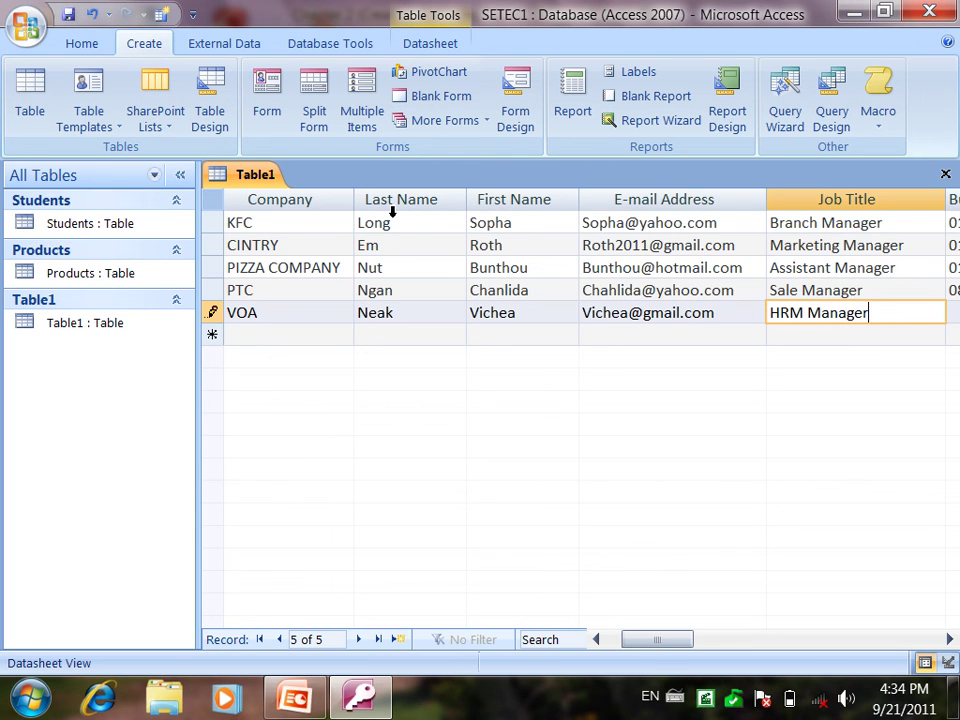
key(Tab)
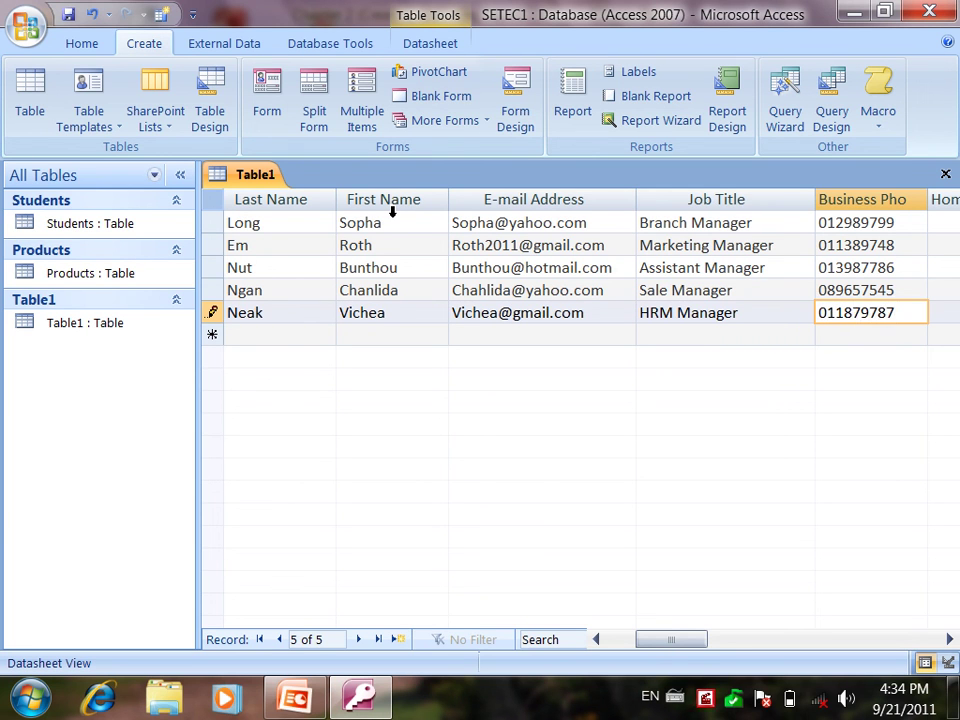
key(Tab)
key(Tab)
key(Tab)
key(Tab)
key(Tab)
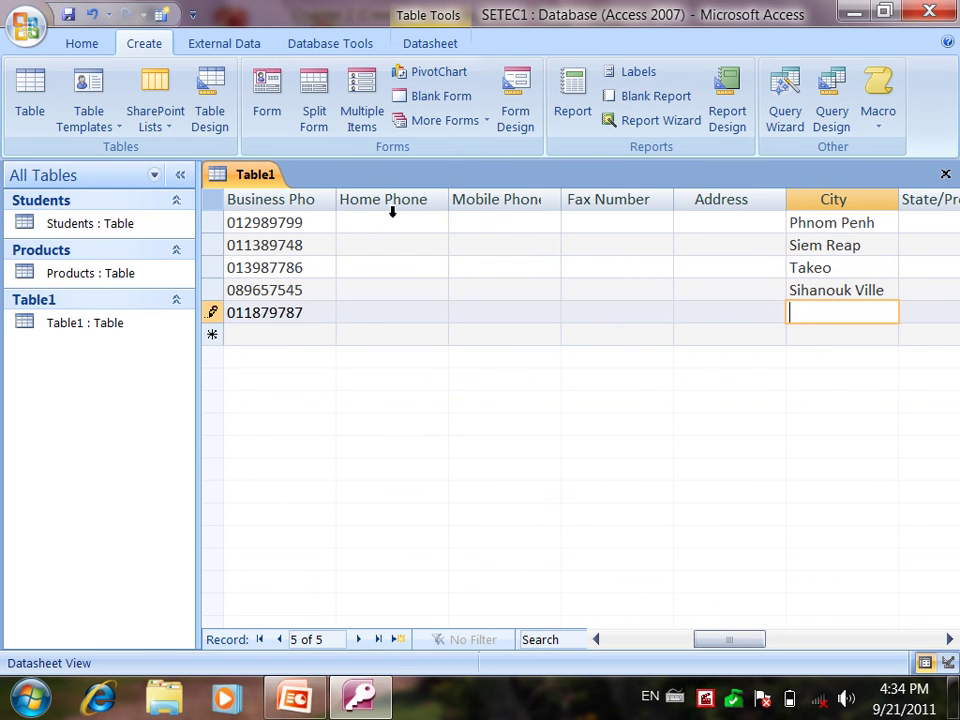
text(Kandla)
key(BackSpace)
key(BackSpace)
text(al)
key(Tab)
key(Home)
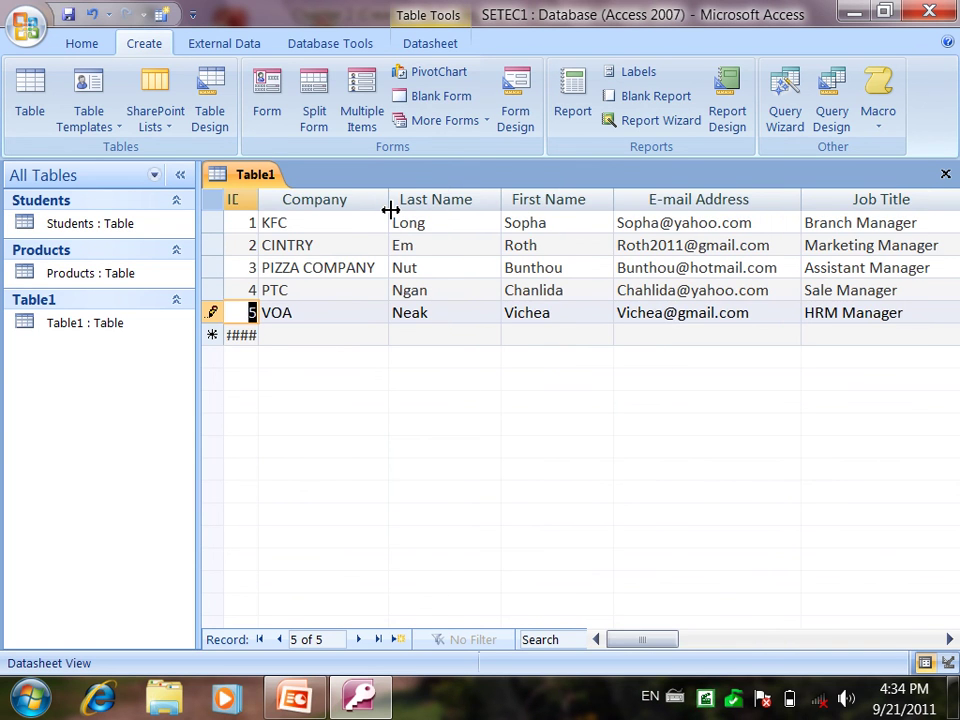